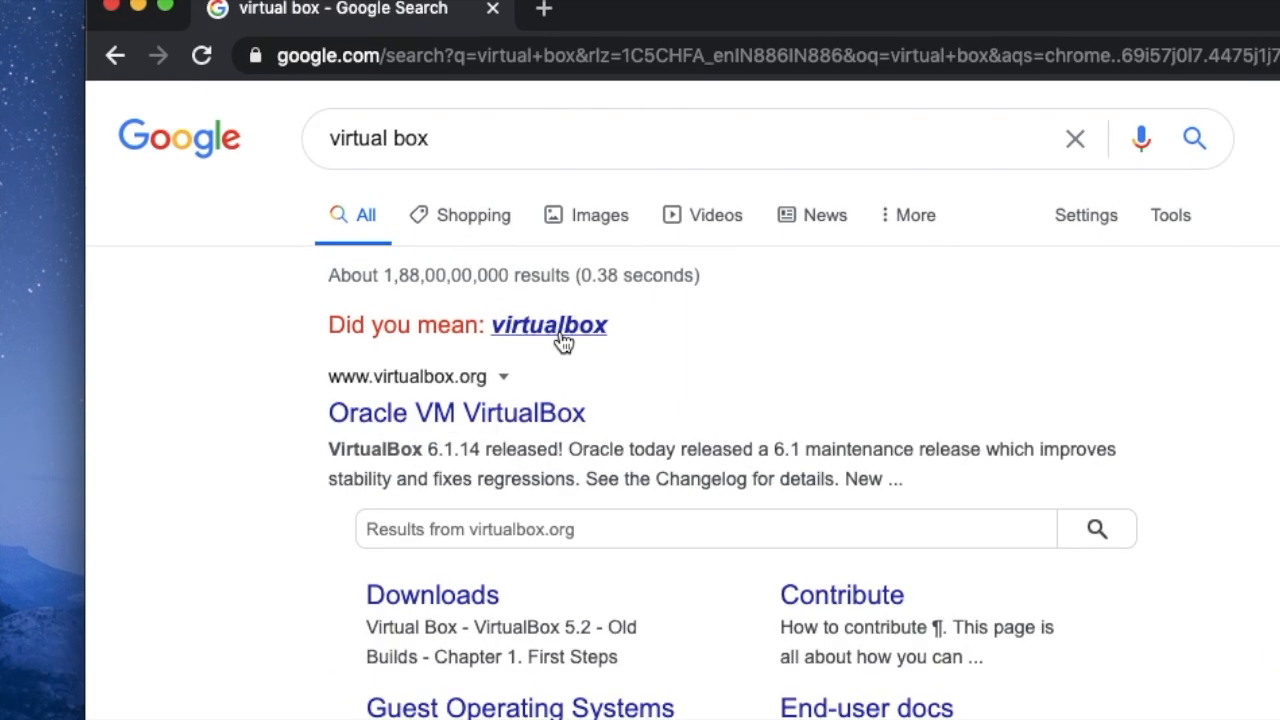
Open the virtualbox.org site from the search results and go to its Downloads page.
left_click(489, 370)
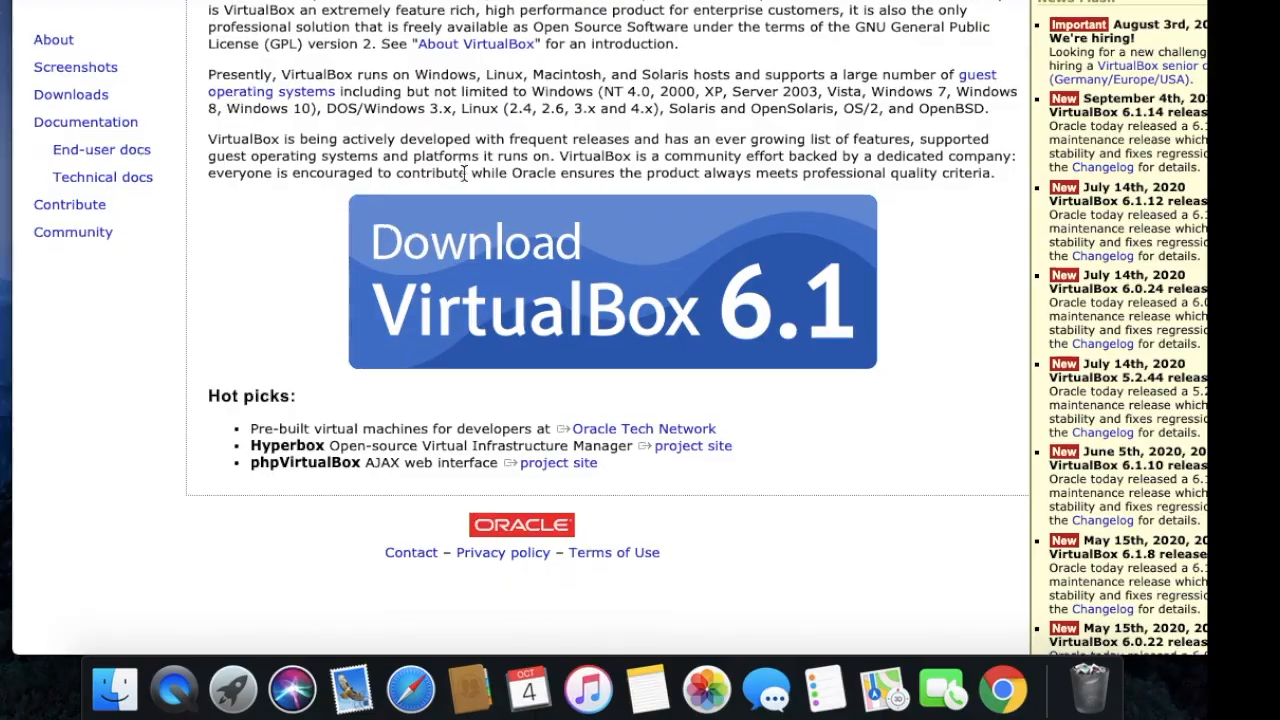
scroll(420, 295, "down", 10)
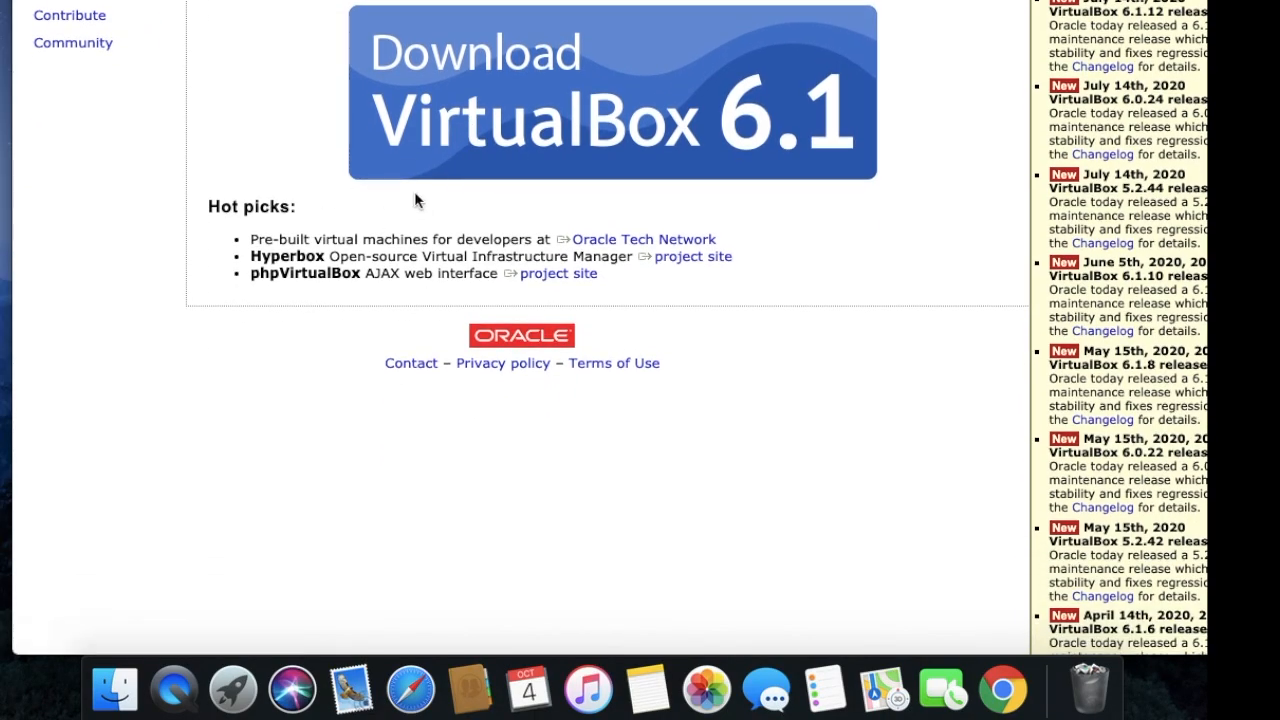
scroll(553, 340, "down", 5)
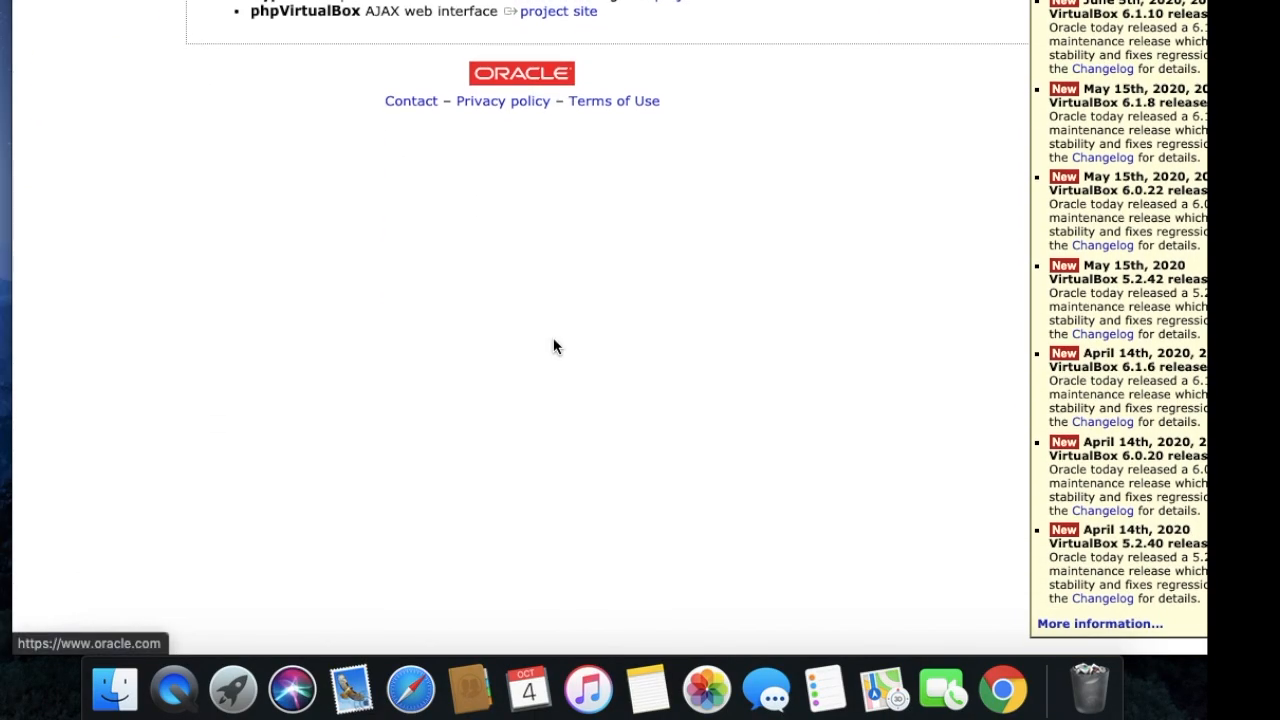
scroll(554, 346, "up", 10)
scroll(295, 165, "down", 1)
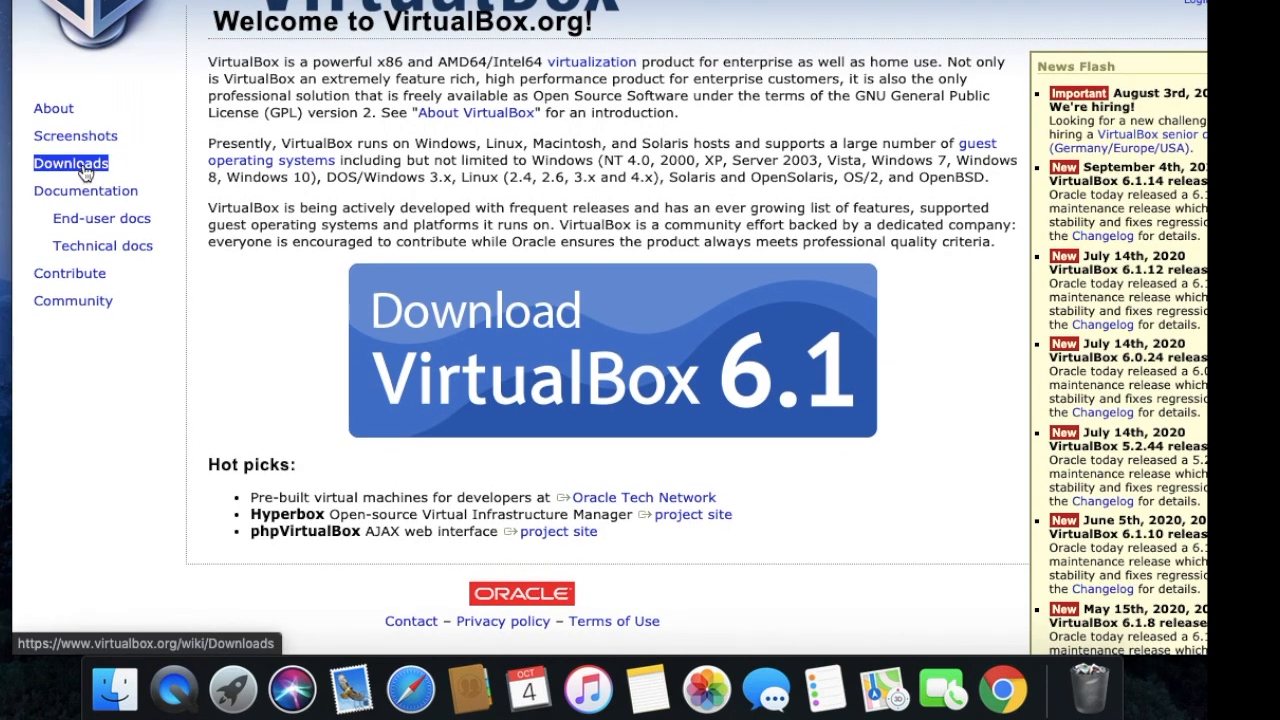
left_click(87, 172)
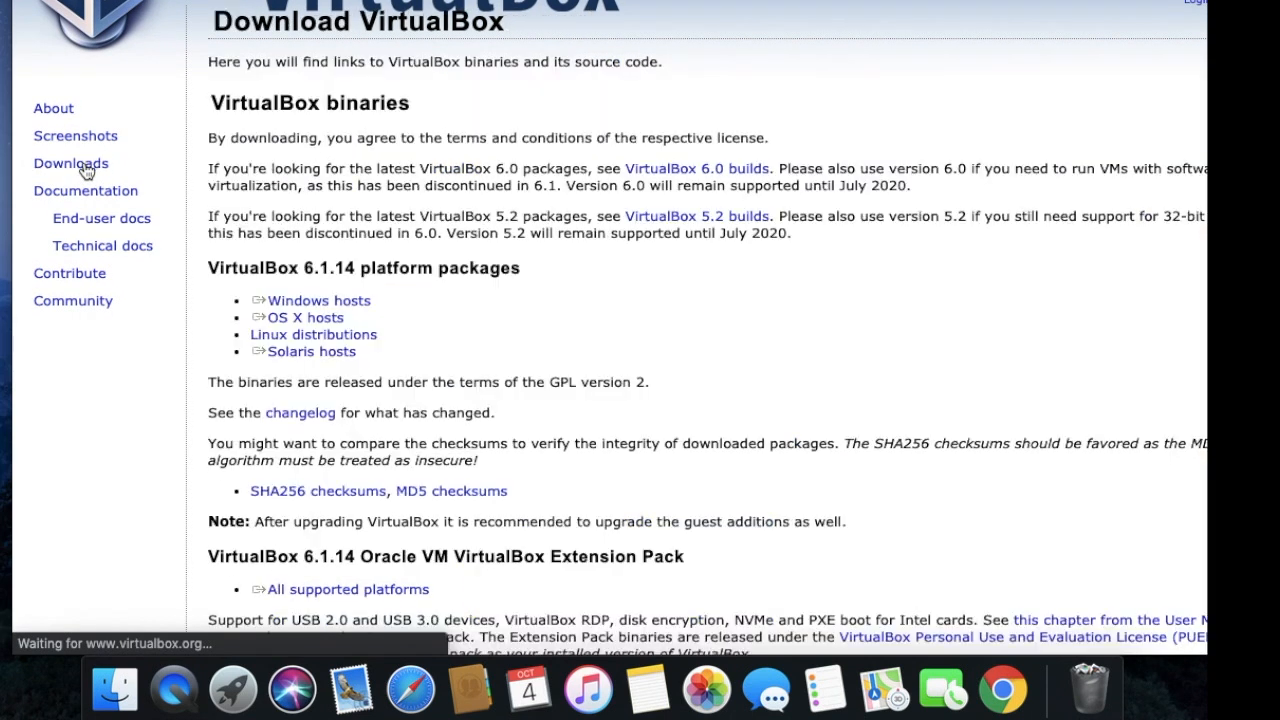
Start downloading the VirtualBox 6.1.14 package for Windows hosts and cancel the download.
left_click(318, 302)
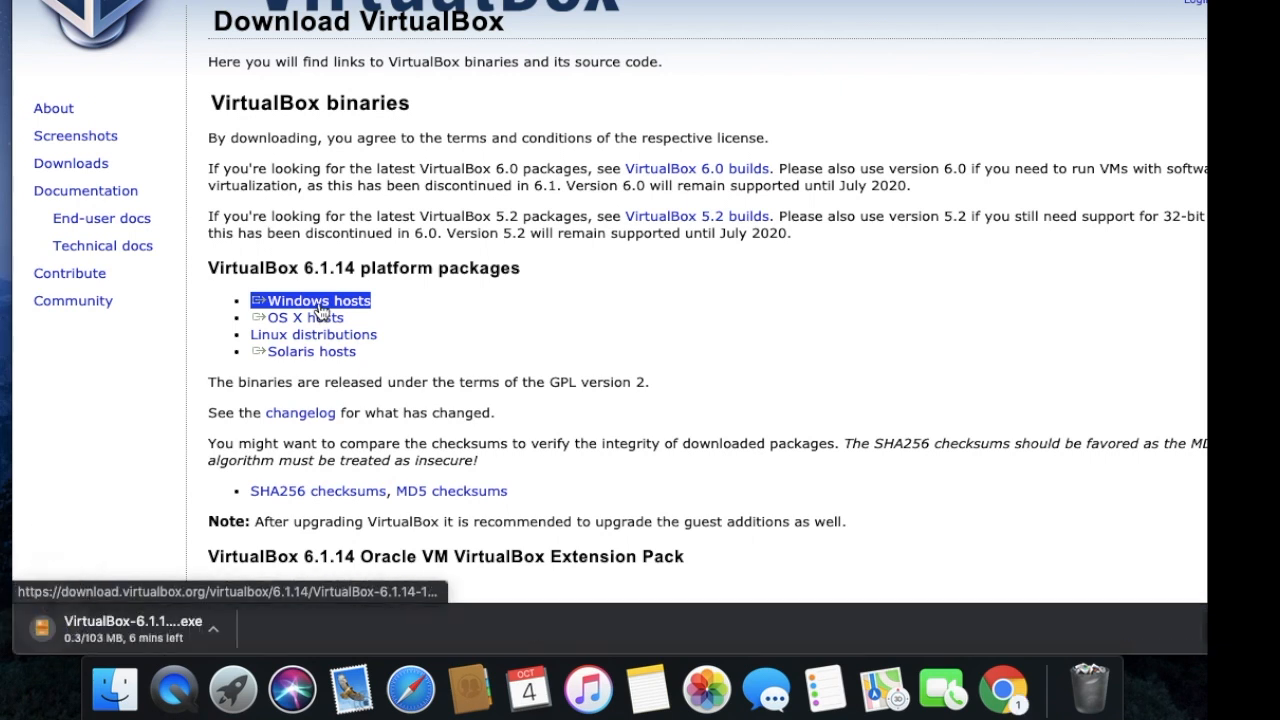
left_click(340, 317)
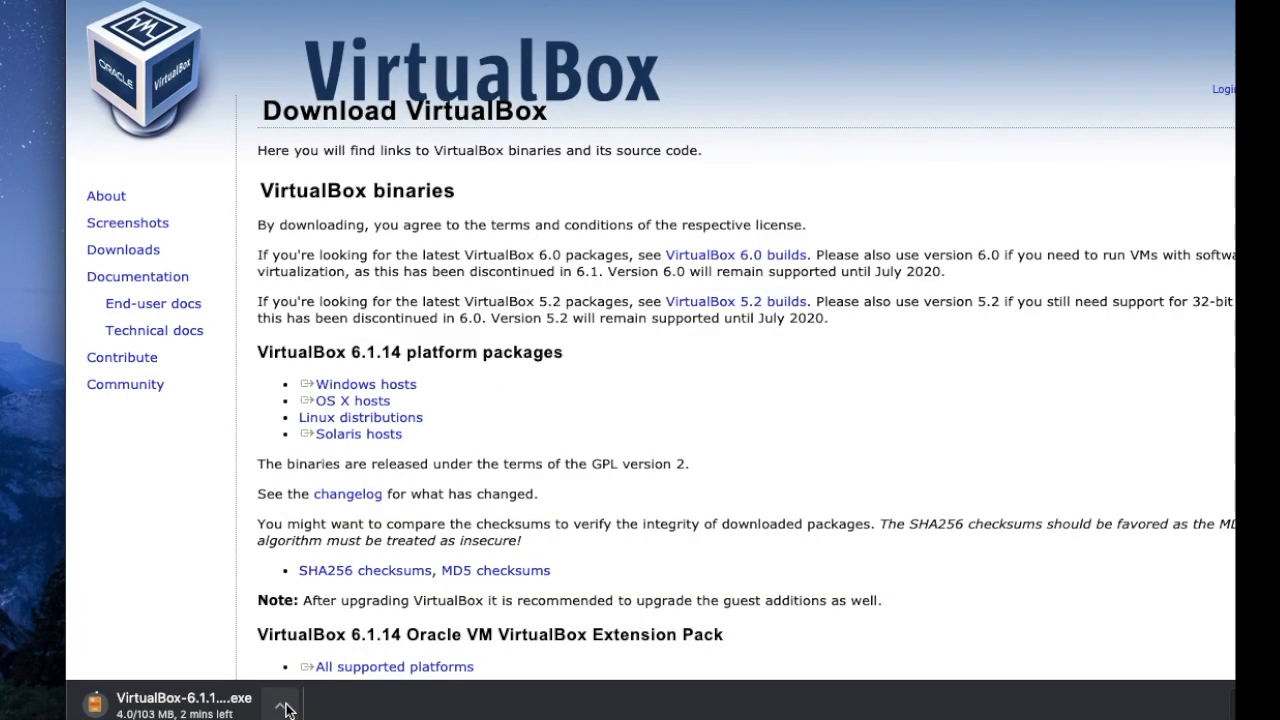
left_click(231, 628)
left_click(332, 710)
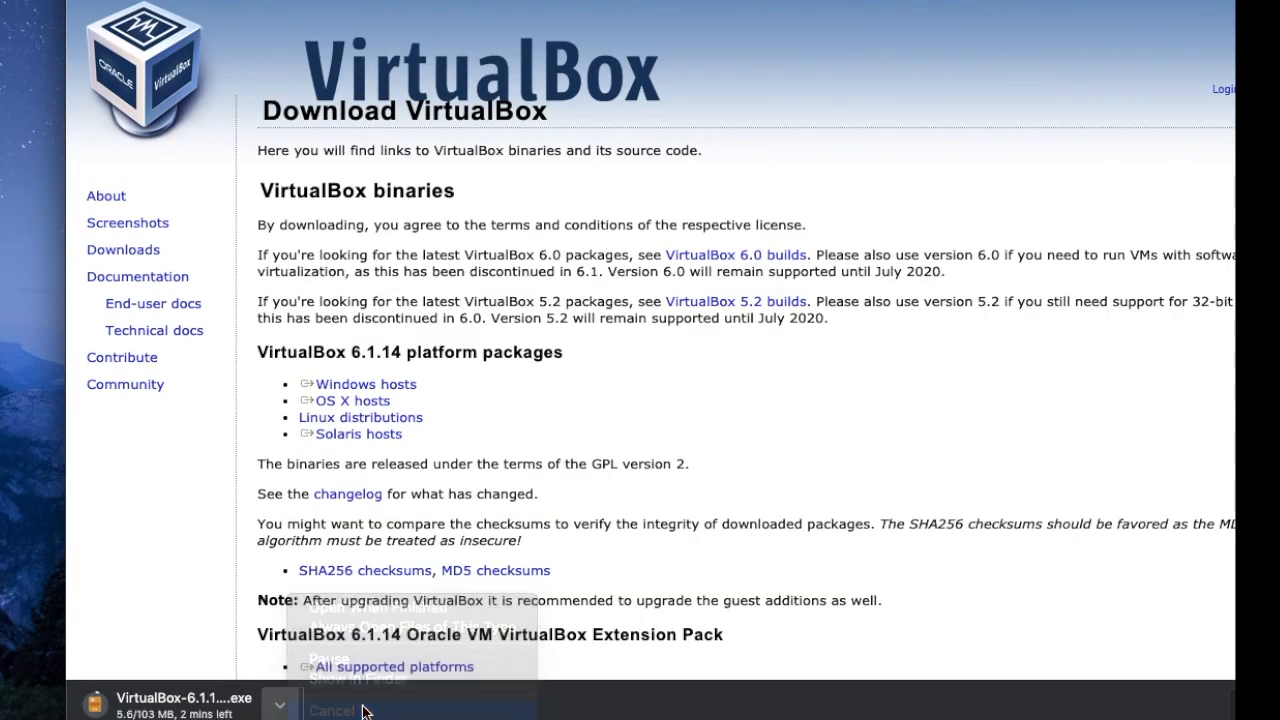
Start downloading the VirtualBox 6.1.14 package for OS X hosts and cancel the download.
left_click(384, 403)
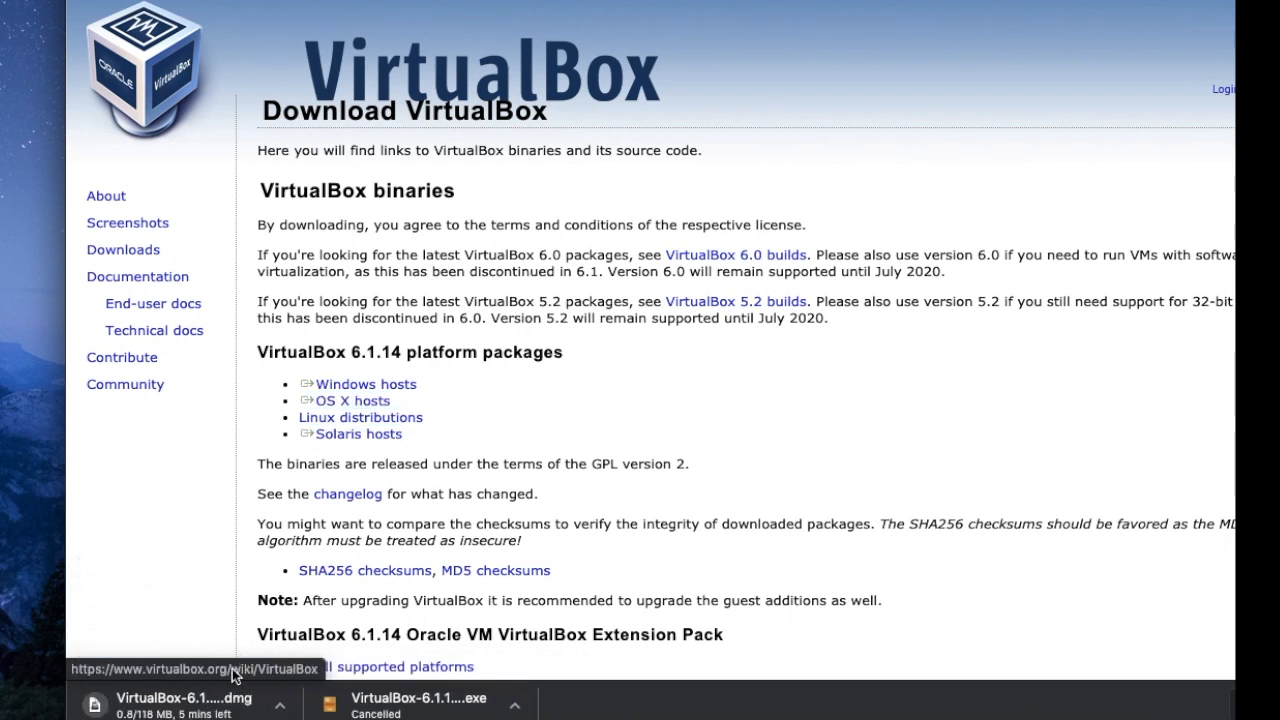
left_click(282, 708)
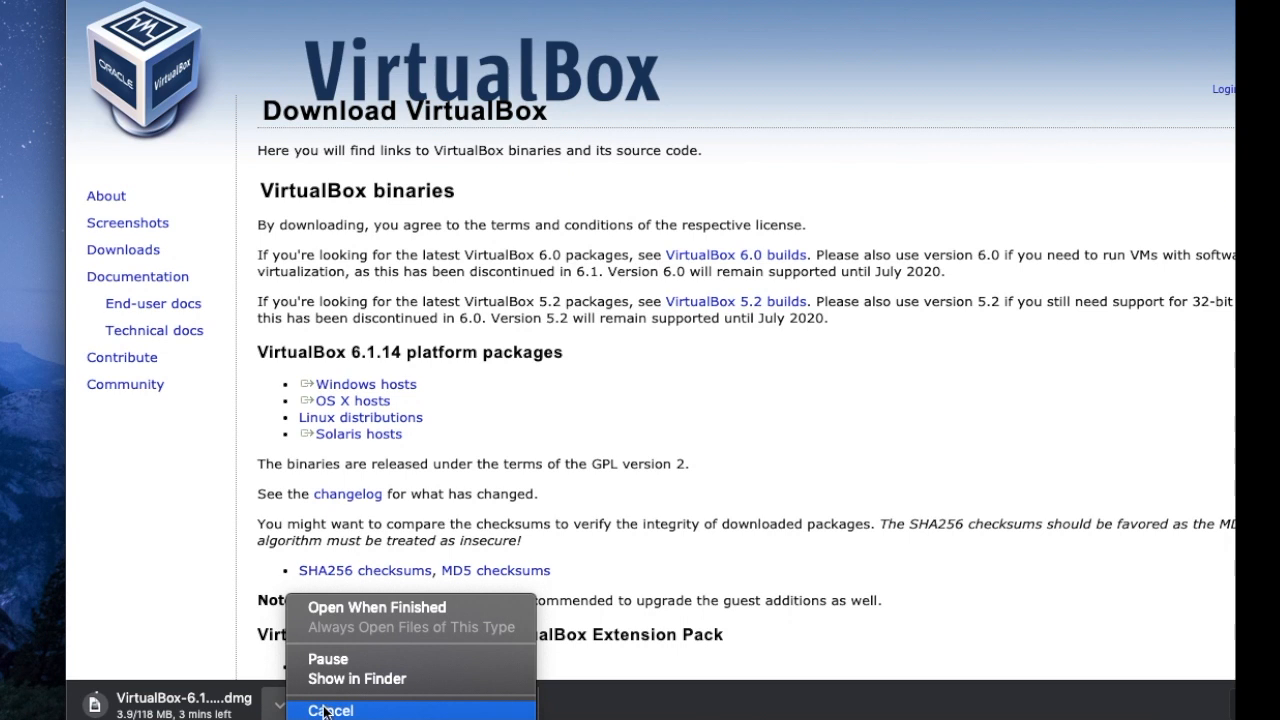
left_click(325, 711)
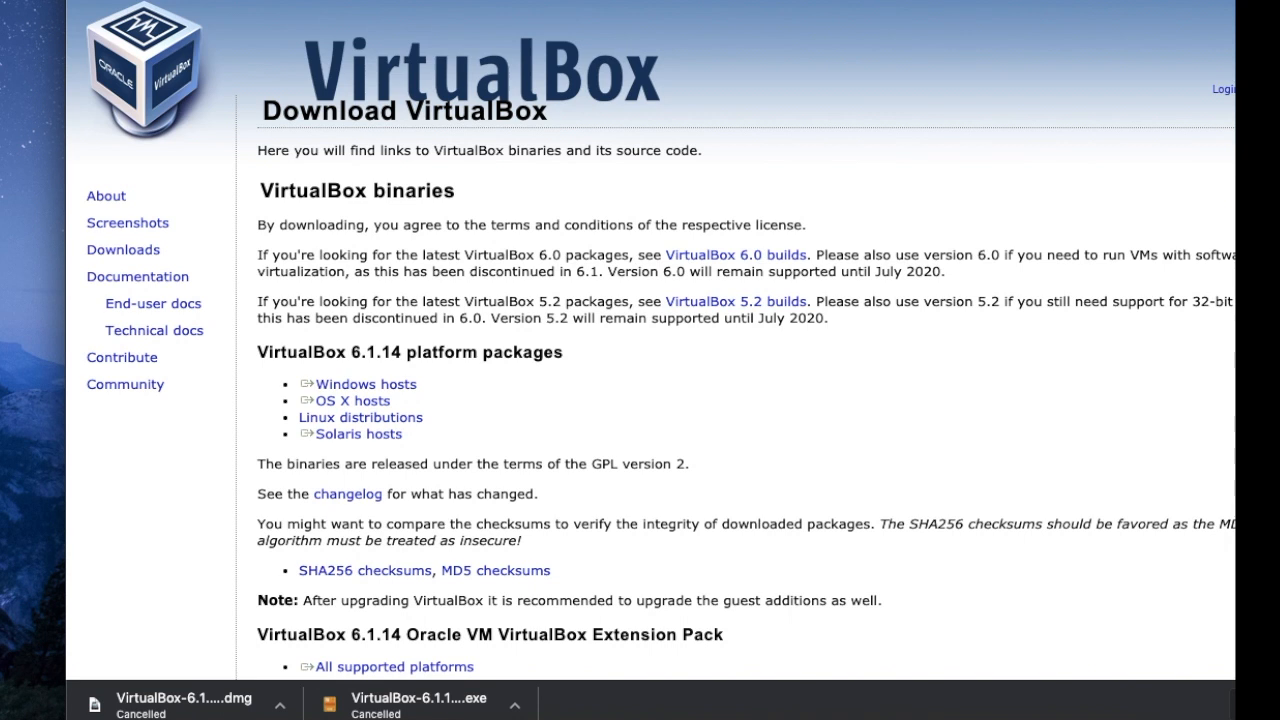
Search Google for "kali linux image" in a new browser tab.
key("super+t")
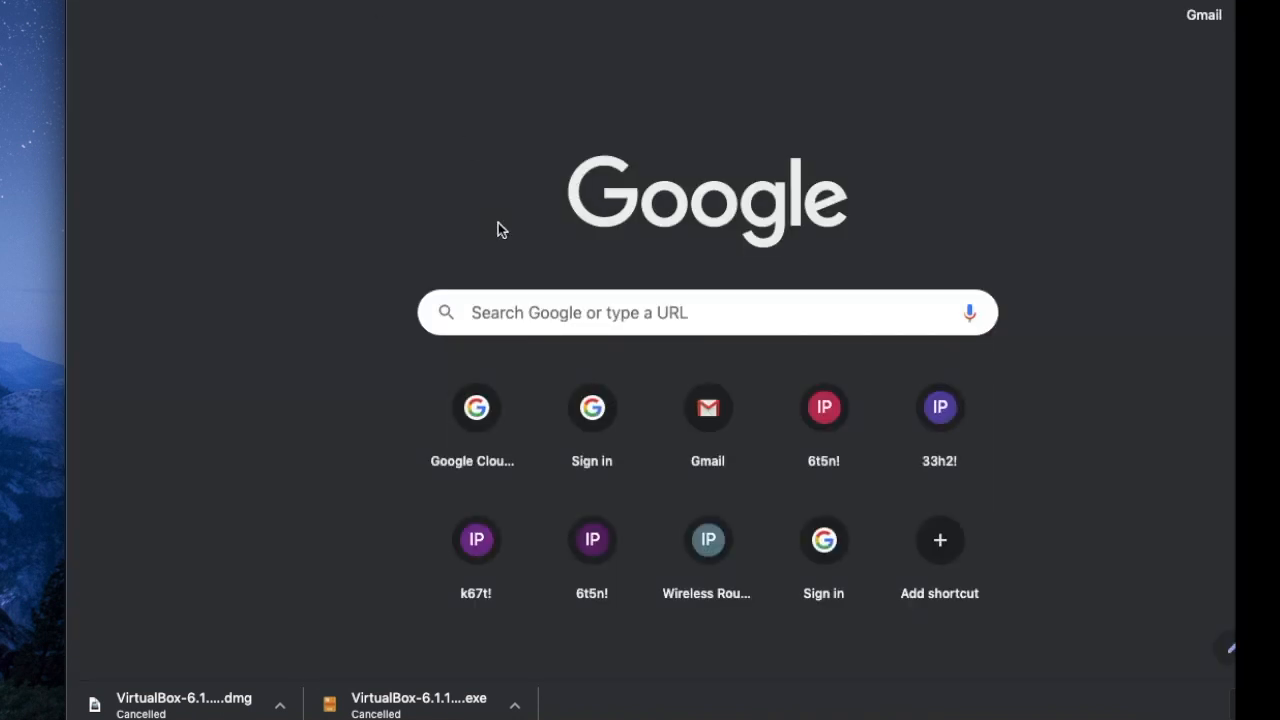
left_click(531, 302)
type("ka")
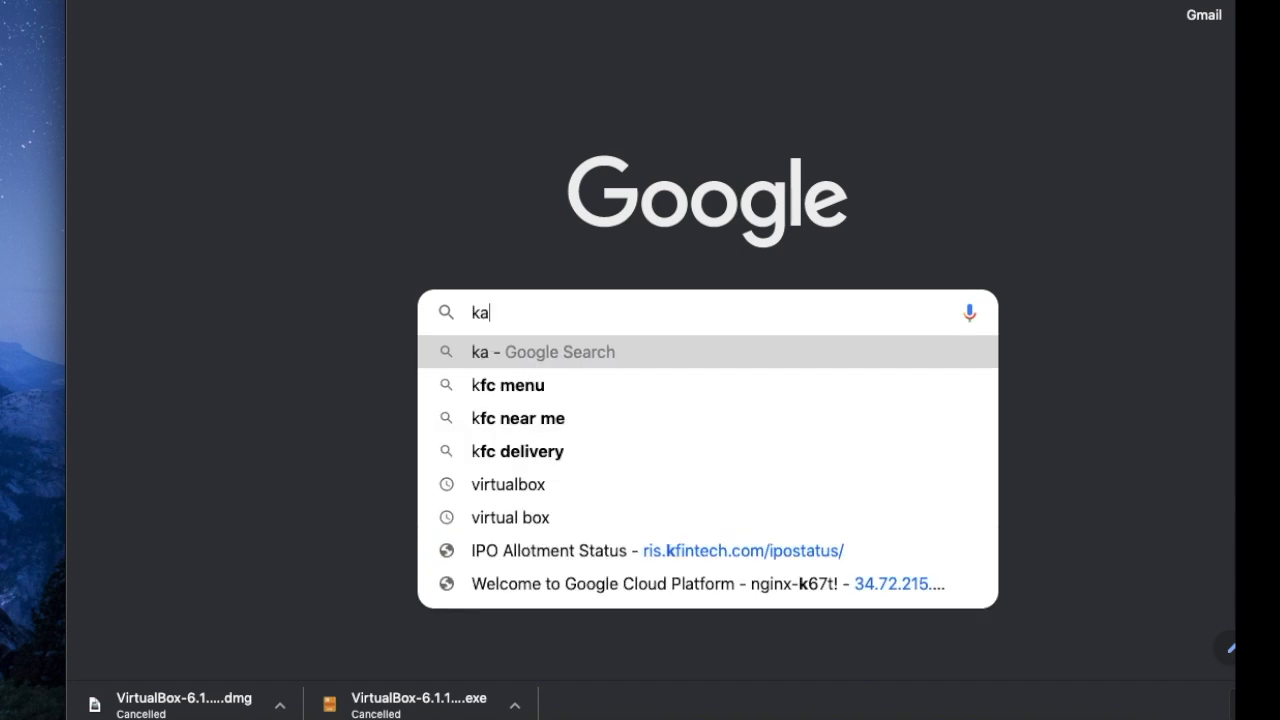
type("li linux ")
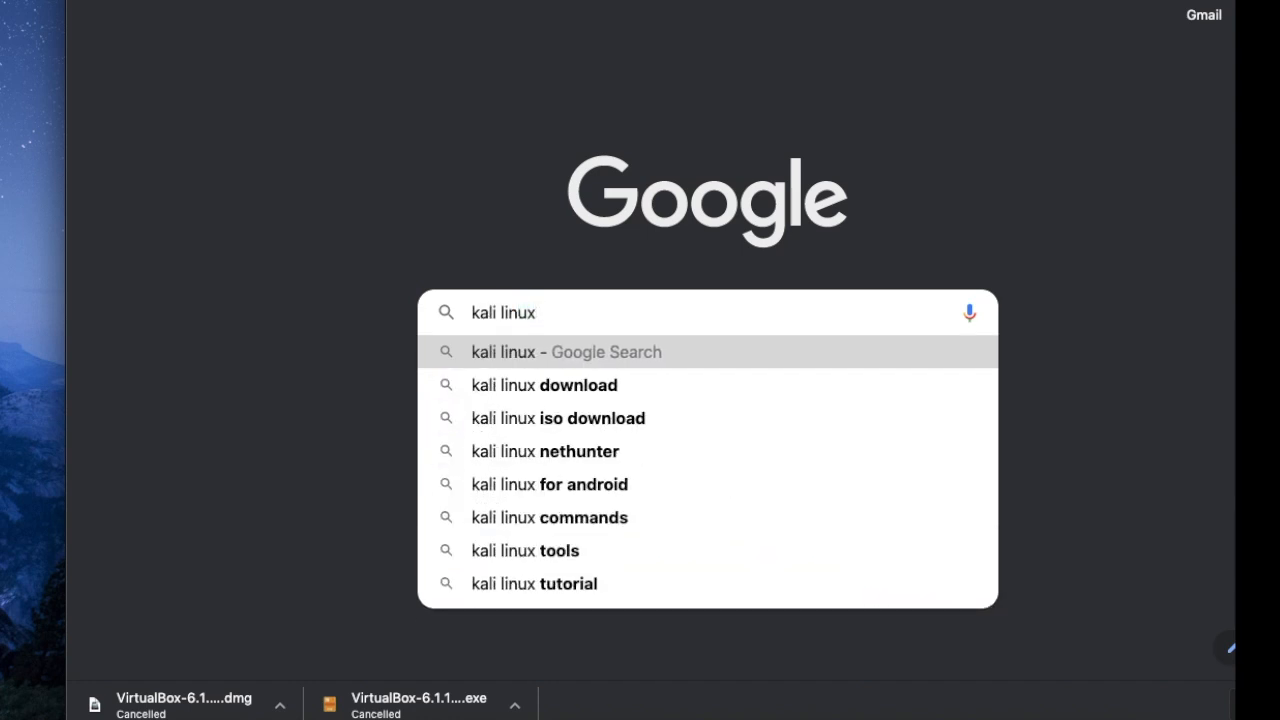
type("ima")
key("Down")
key("Up")
key("Return")
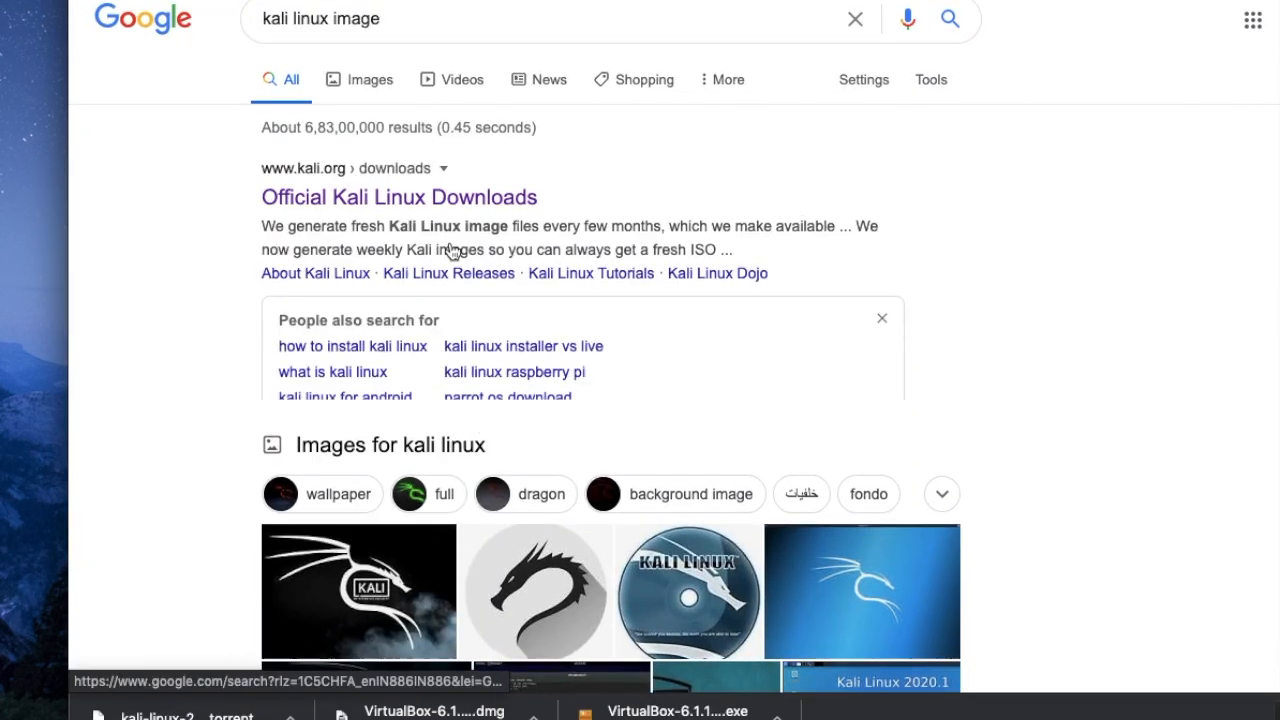
Open the osboxes.org result for Kali Linux virtual machine images and dismiss the site's donation pop-up.
scroll(450, 250, "down", 15)
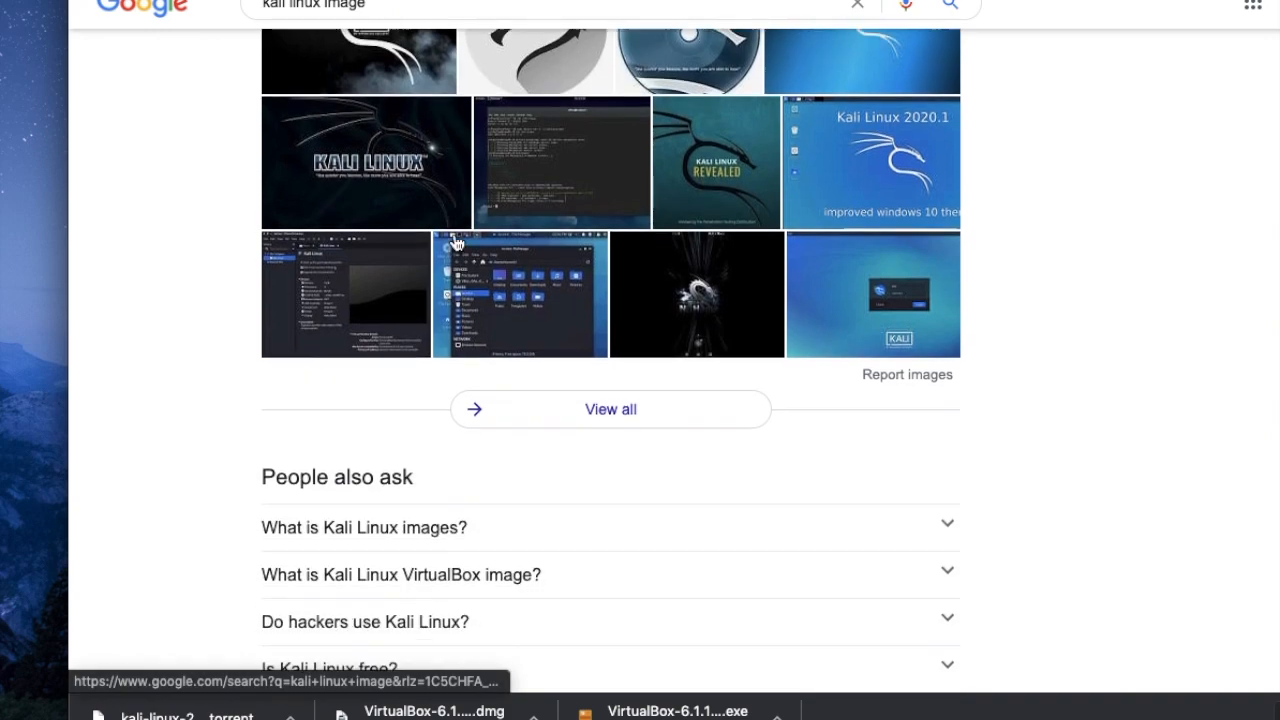
scroll(456, 242, "up", 5)
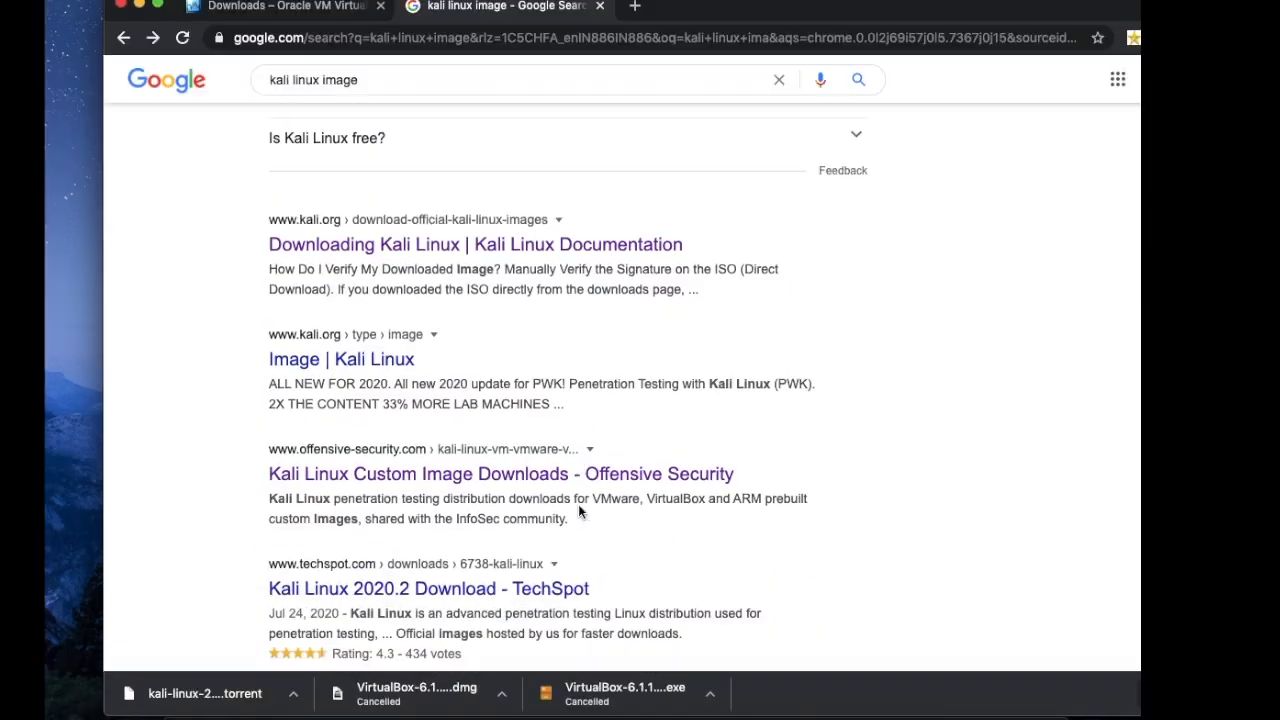
scroll(561, 504, "down", 2)
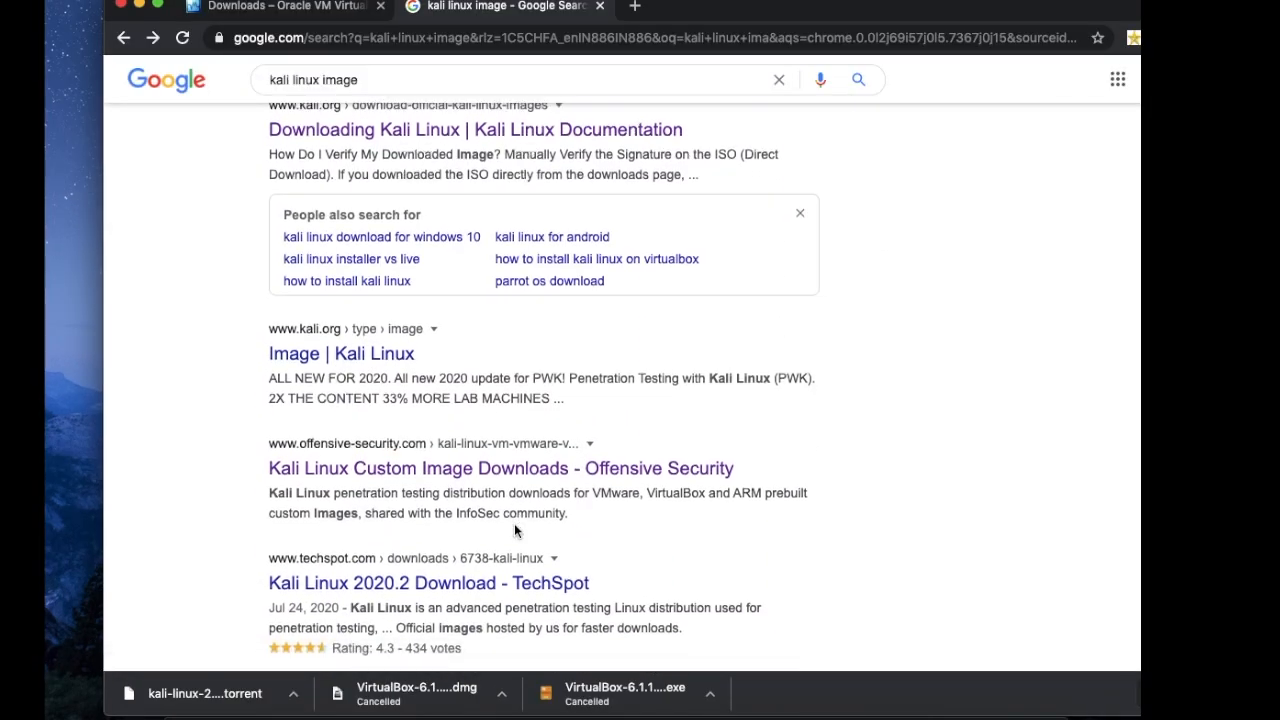
scroll(514, 523, "down", 3)
scroll(480, 495, "down", 4)
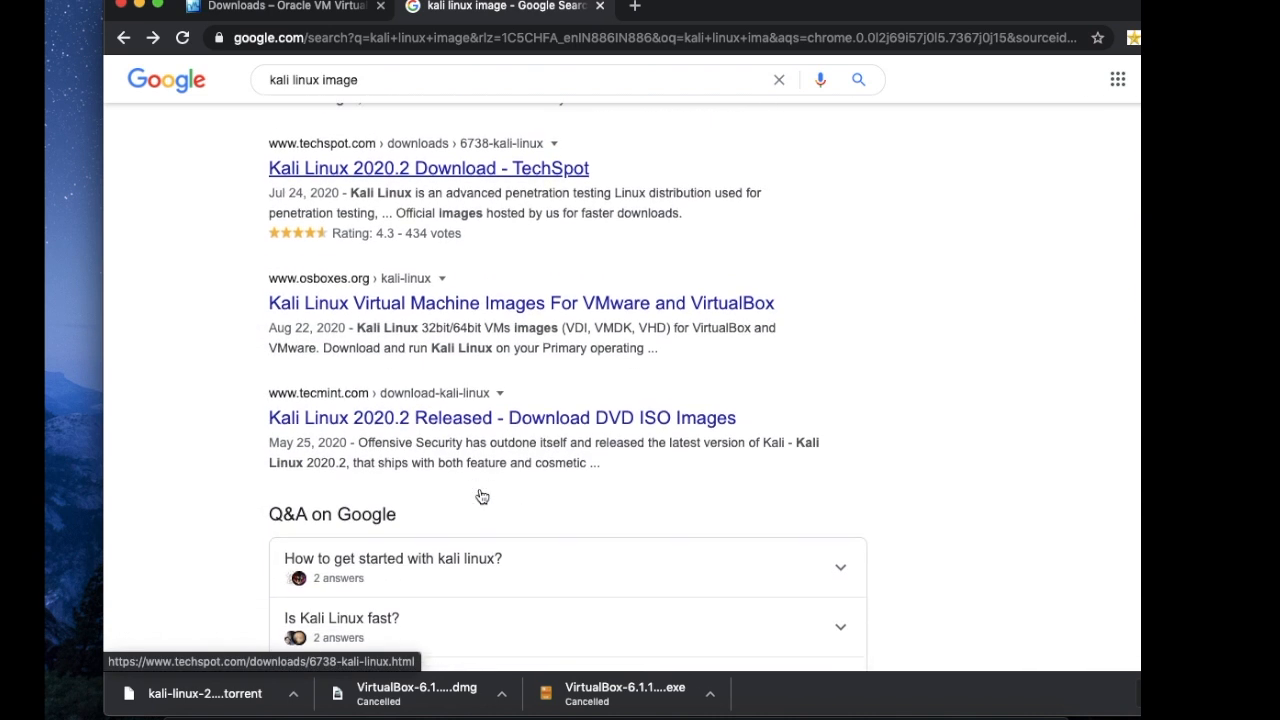
left_click(519, 316)
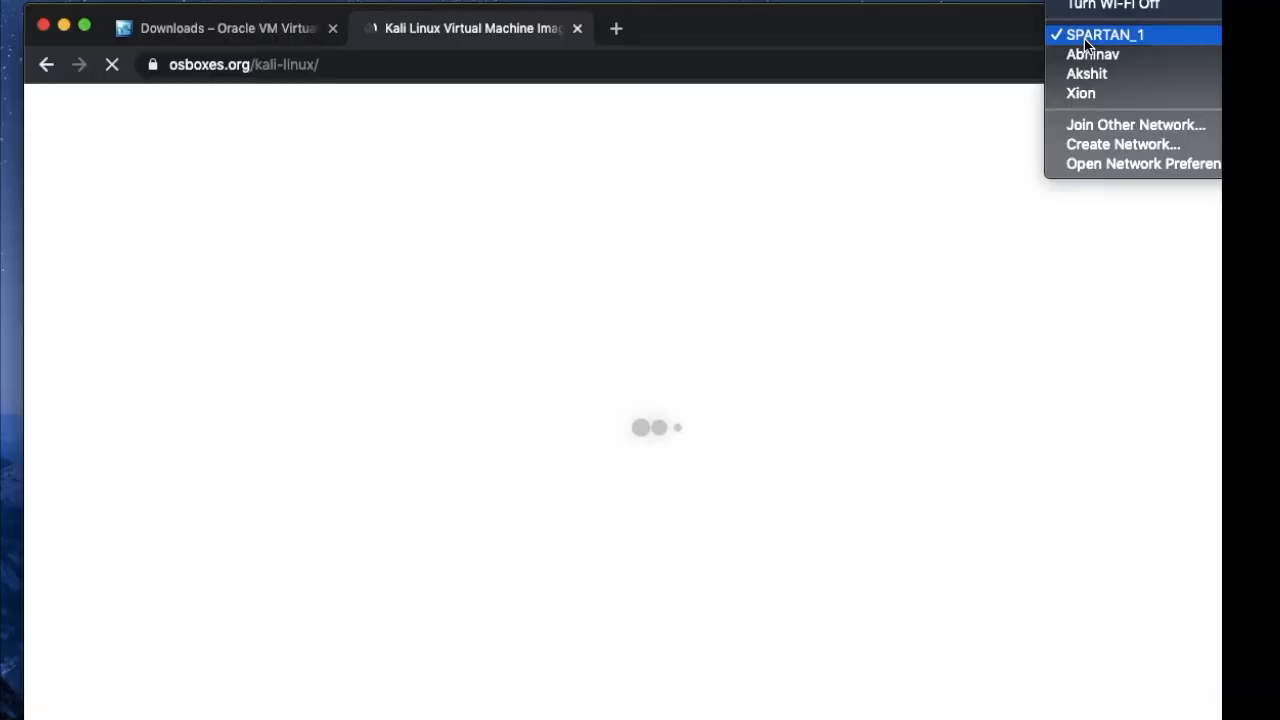
left_click(1084, 33)
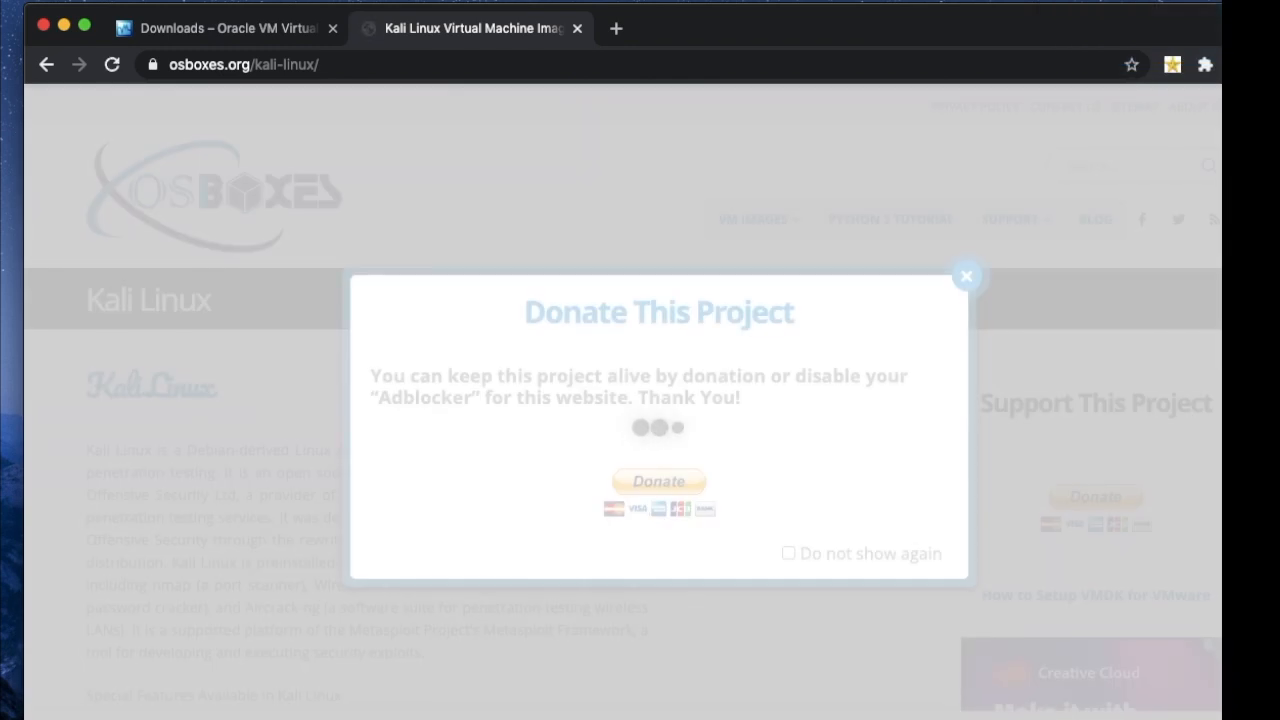
left_click(966, 276)
Start downloading the 64-bit VirtualBox (VDI) image of Kali Linux 2020.3 and cancel the download.
scroll(494, 465, "down", 5)
scroll(494, 465, "down", 10)
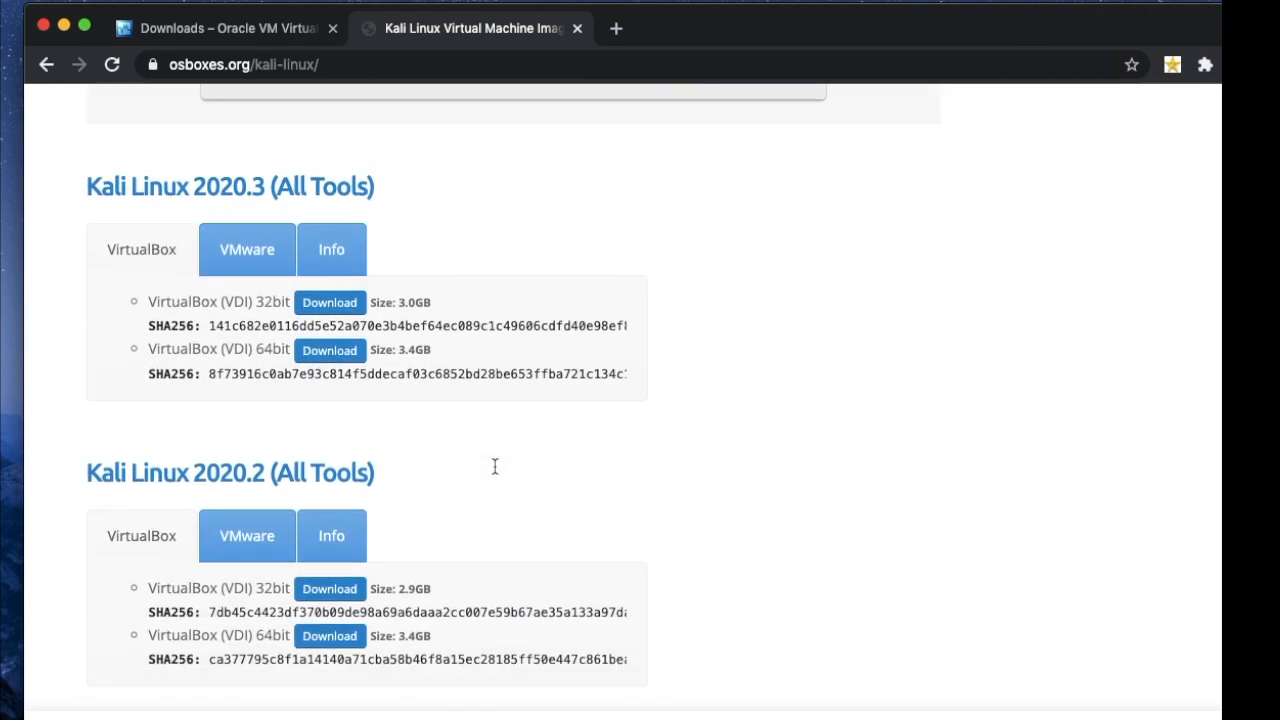
scroll(497, 473, "up", 1)
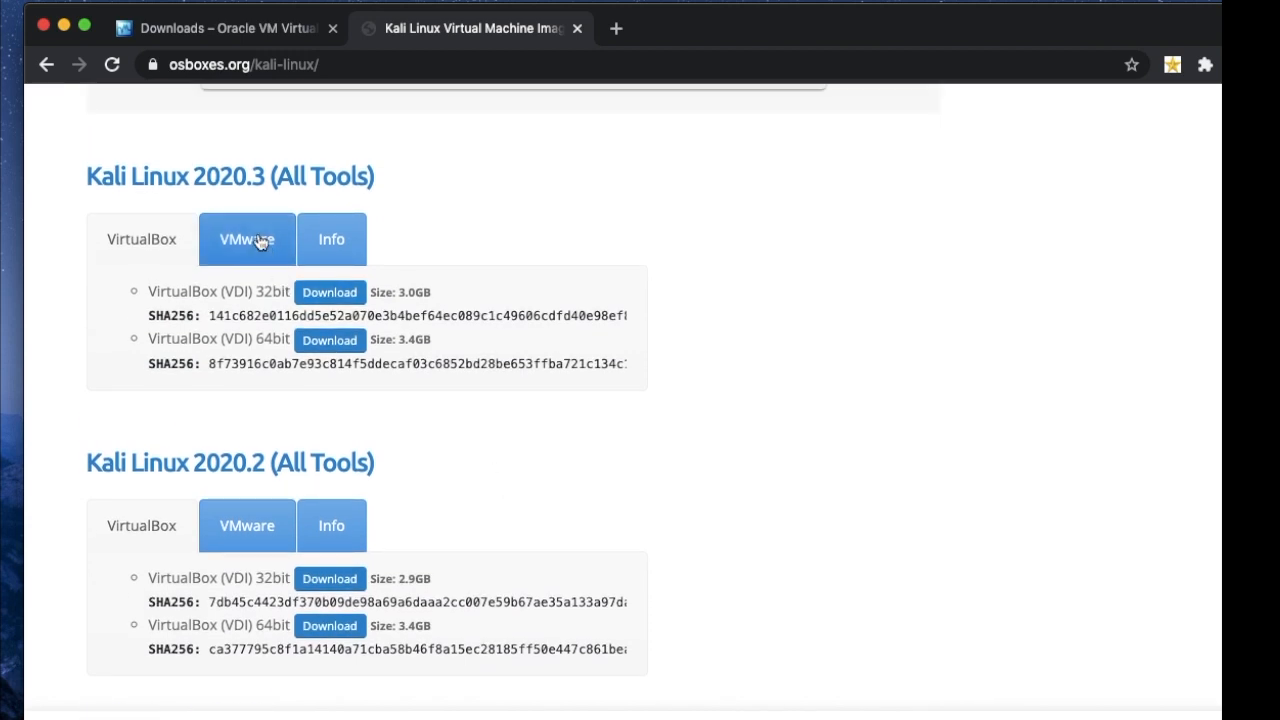
left_click(352, 343)
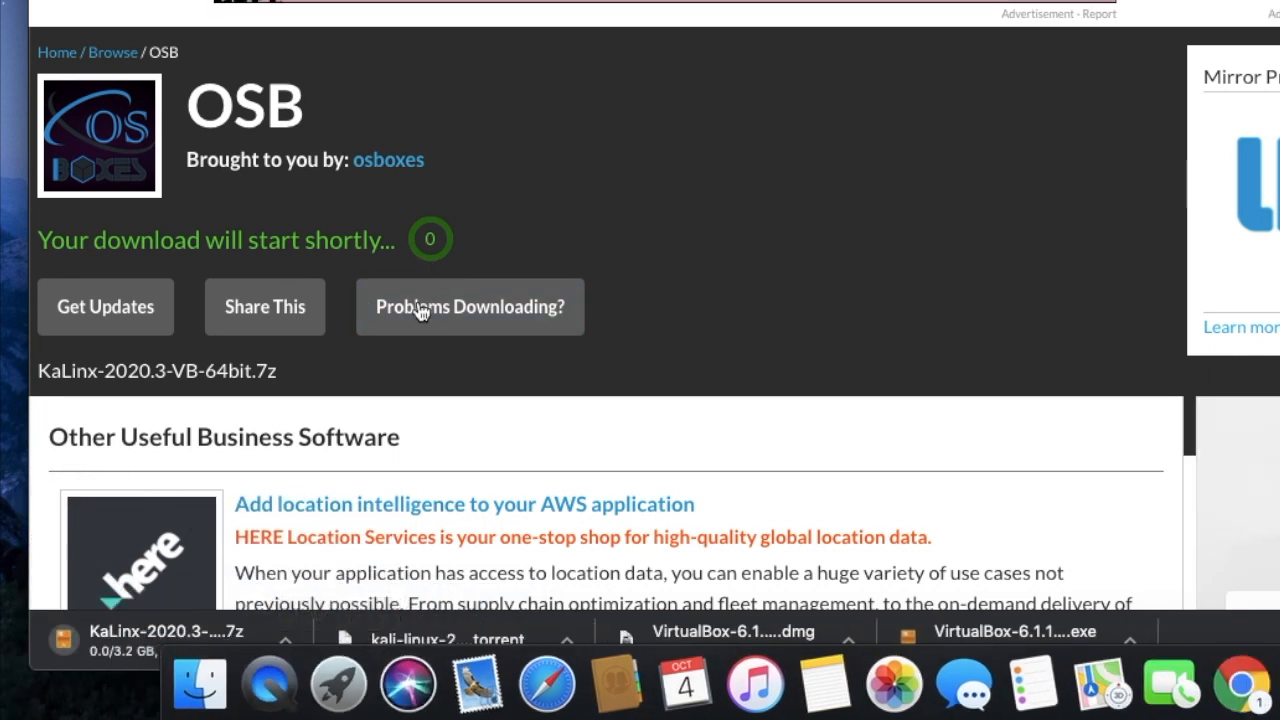
left_click(288, 631)
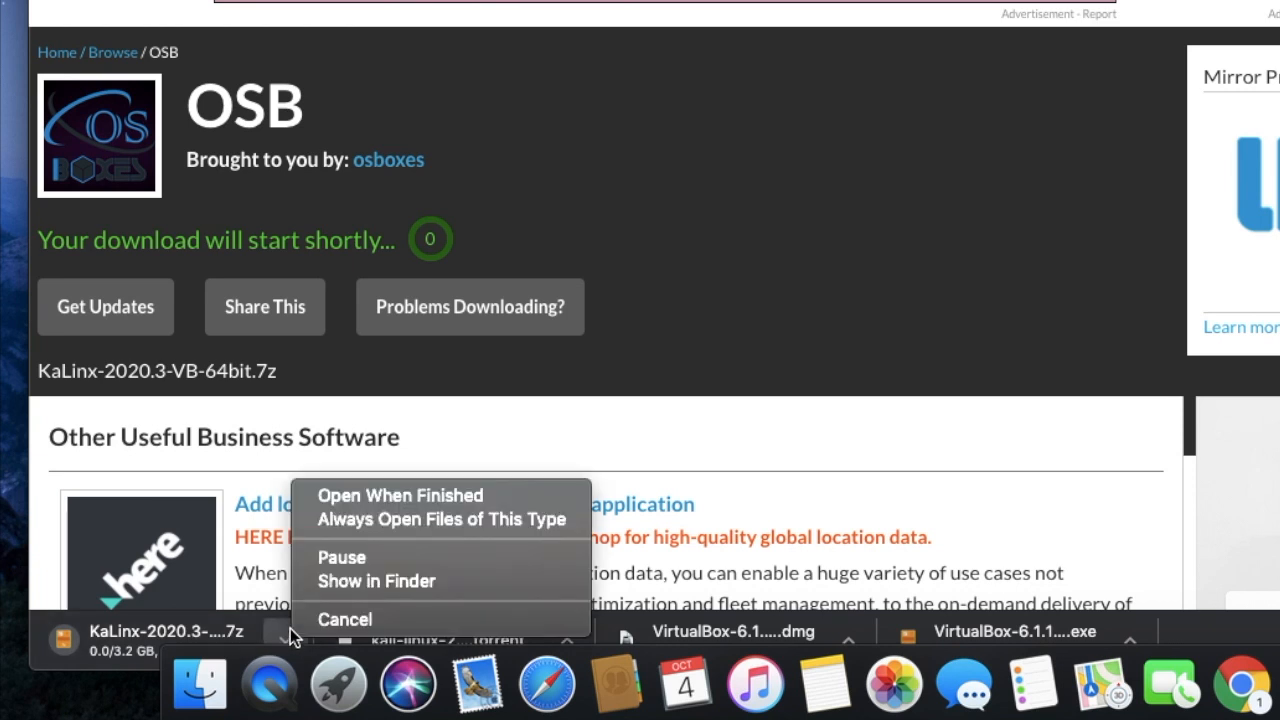
left_click(320, 618)
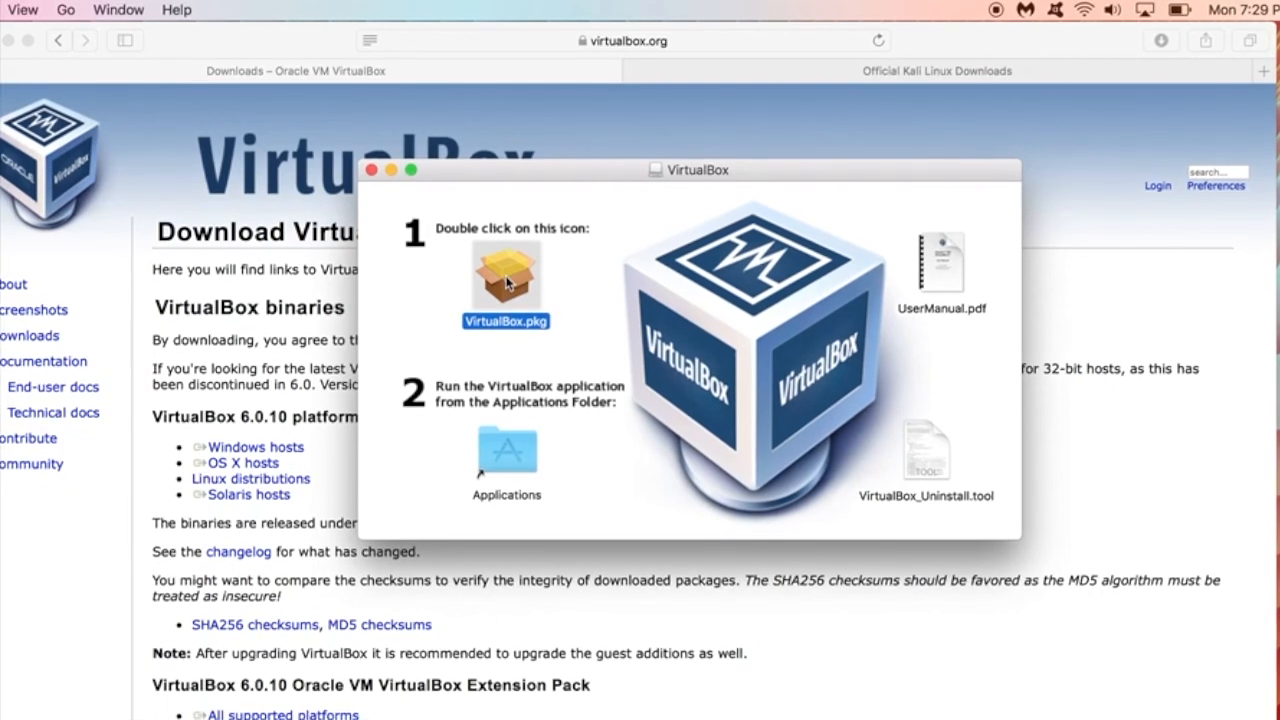
Install Oracle VM VirtualBox from VirtualBox.pkg and move the installer to the Trash when finished.
double_click(505, 283)
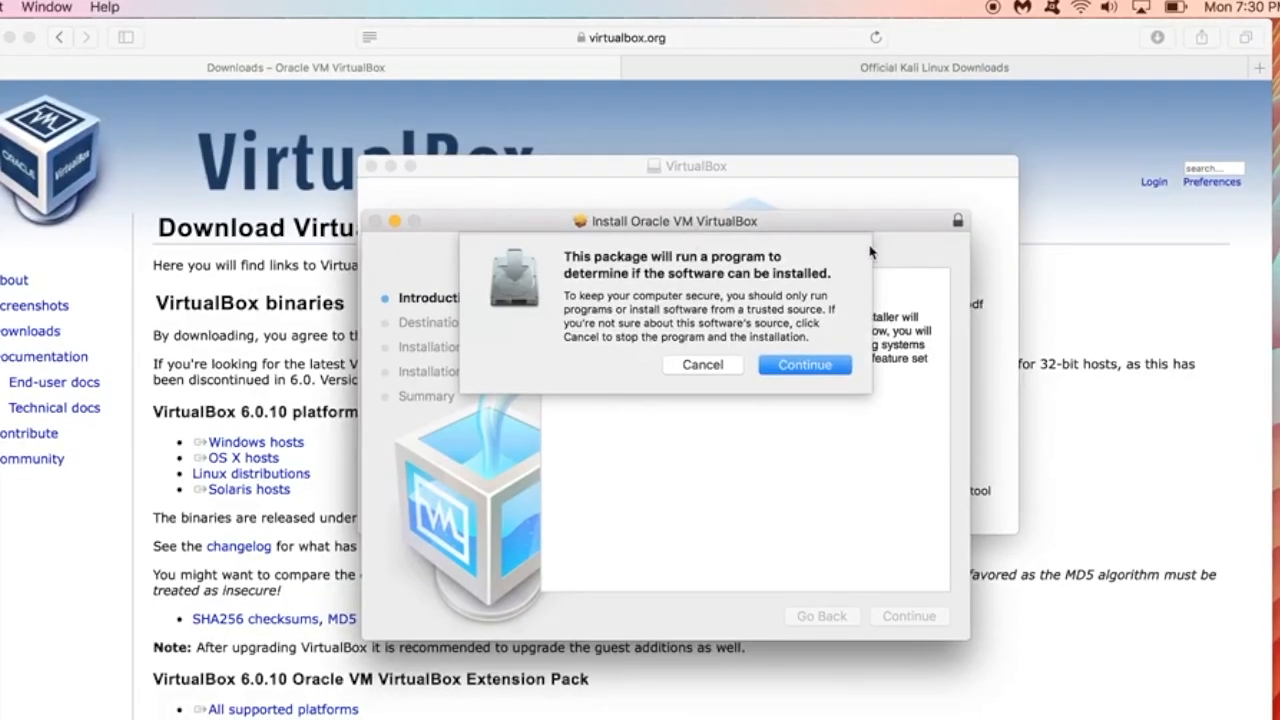
left_click(808, 362)
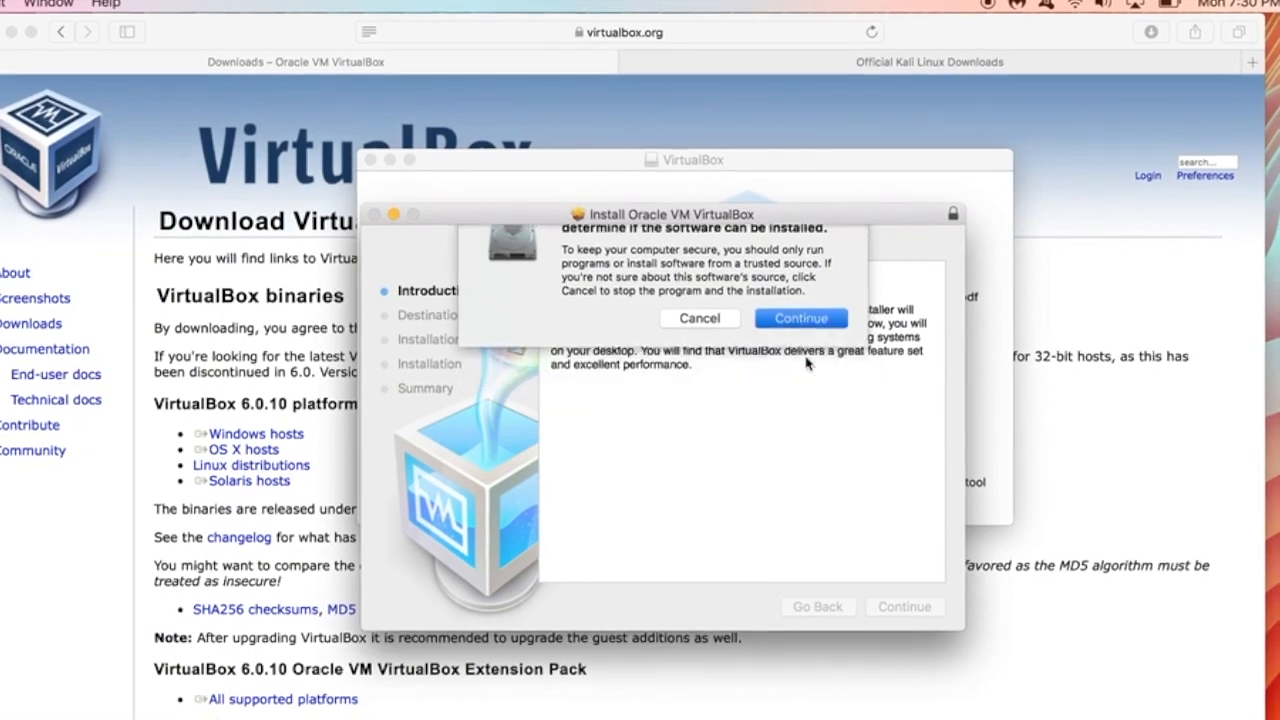
left_click(903, 604)
left_click(900, 593)
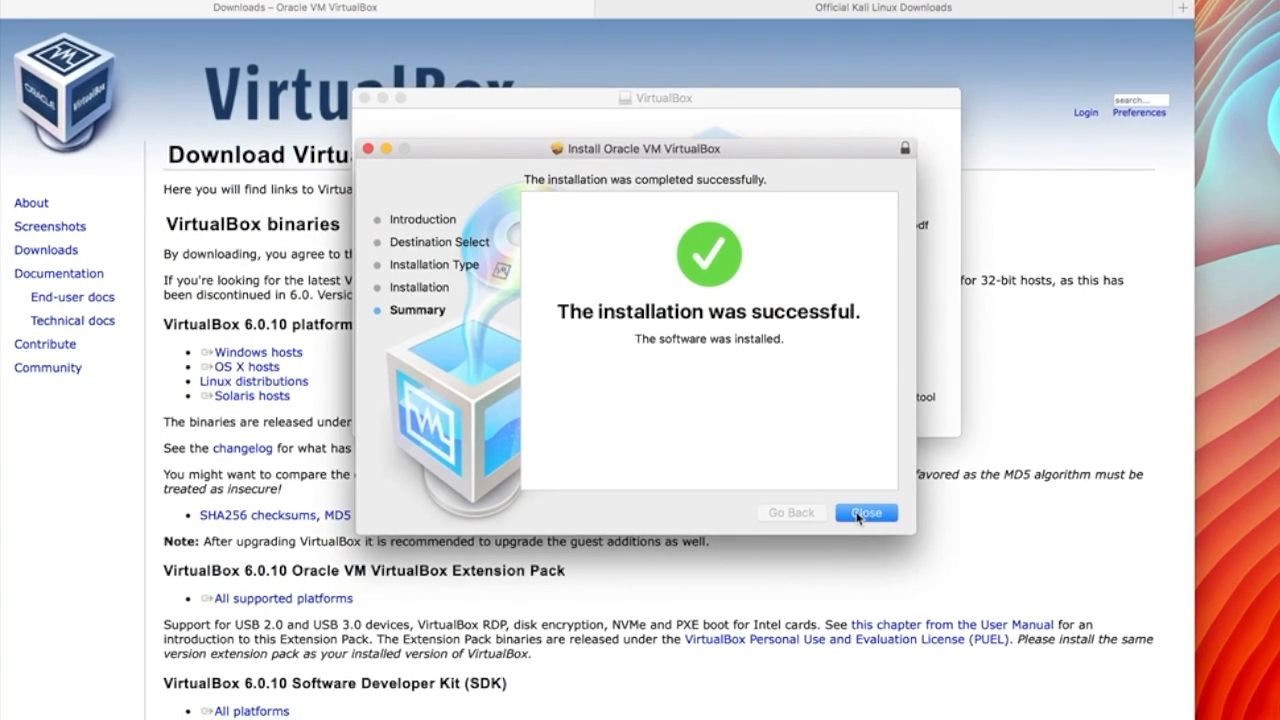
left_click(856, 514)
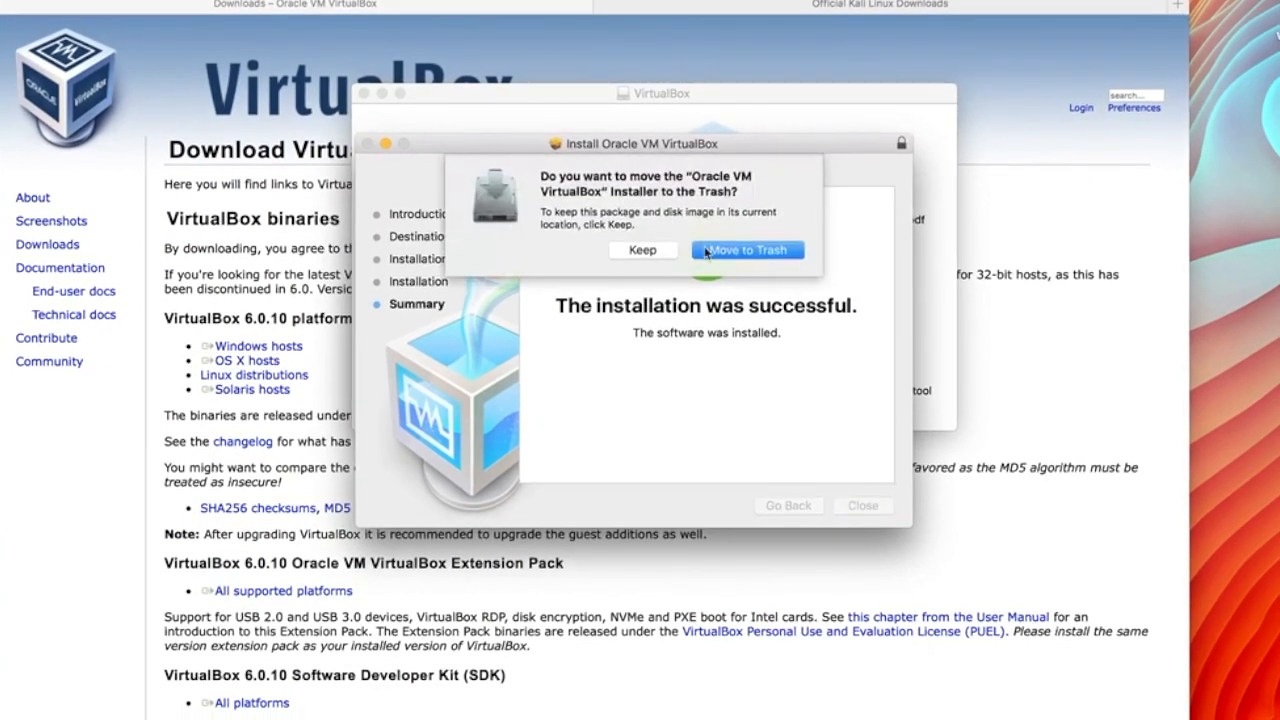
left_click(730, 250)
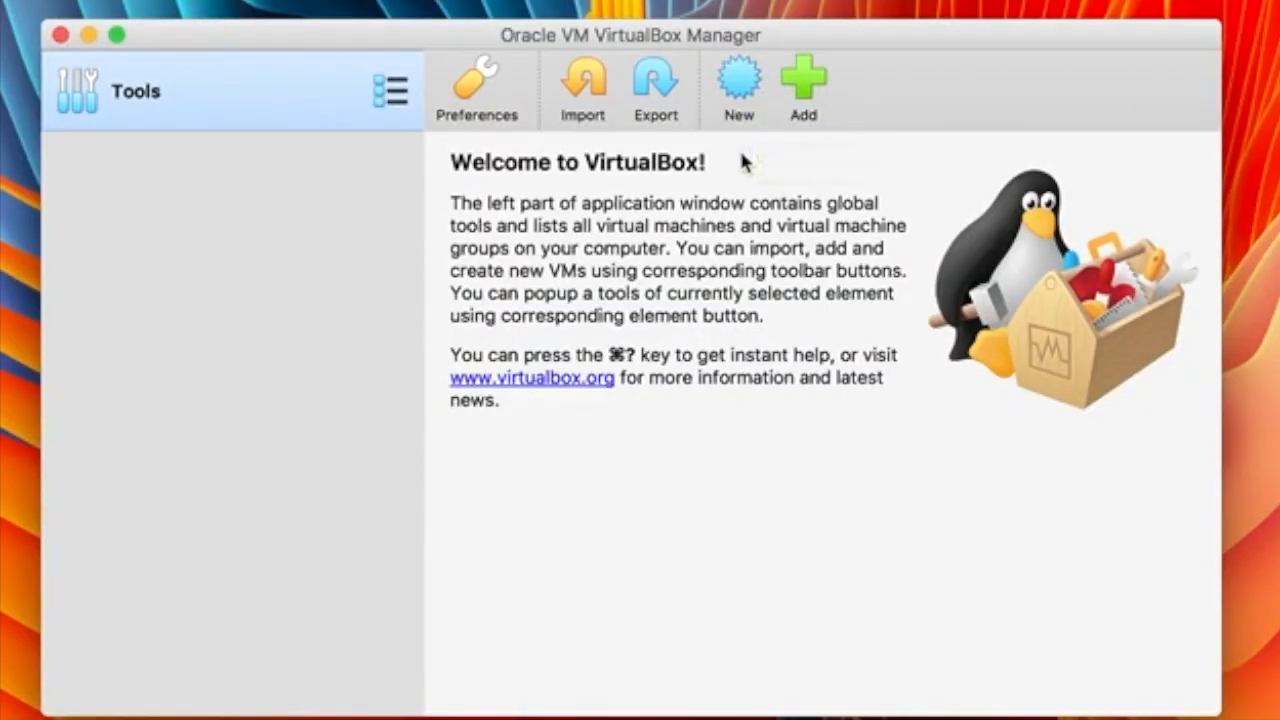
Begin a new virtual machine named "Kali Linux" with type Linux and version Ubuntu (64-bit).
left_click(737, 82)
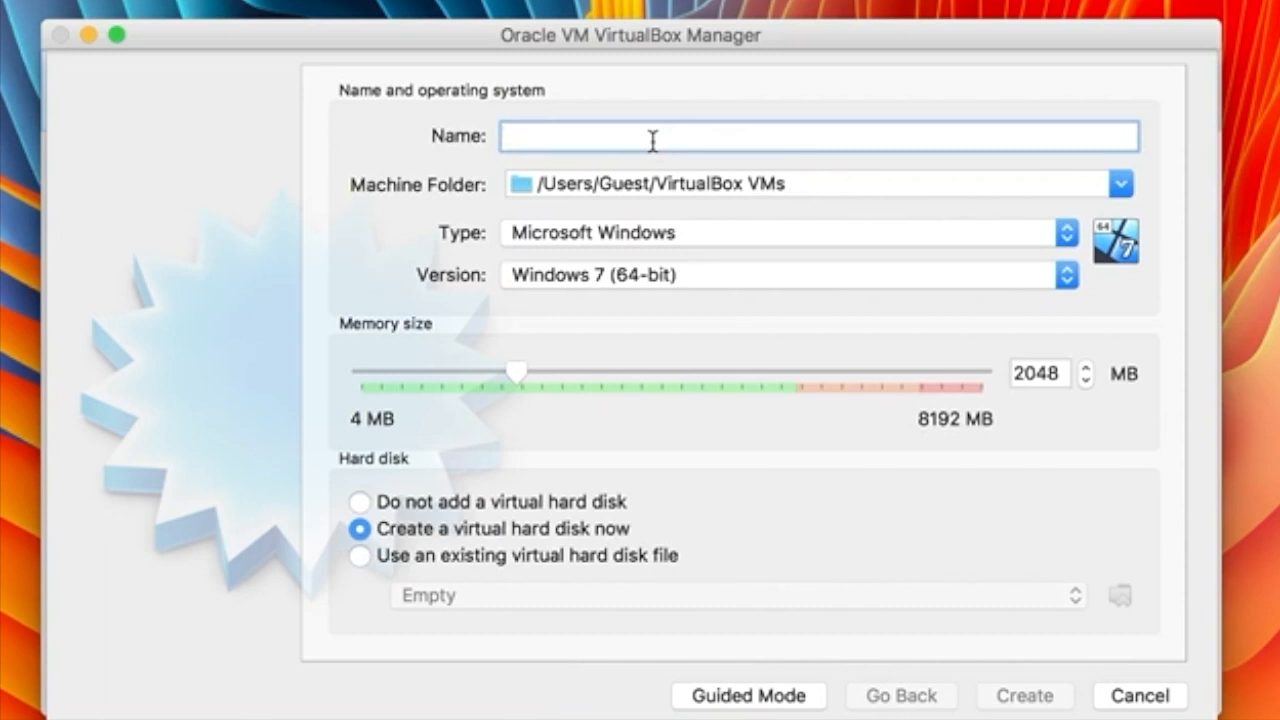
type("Kali Li")
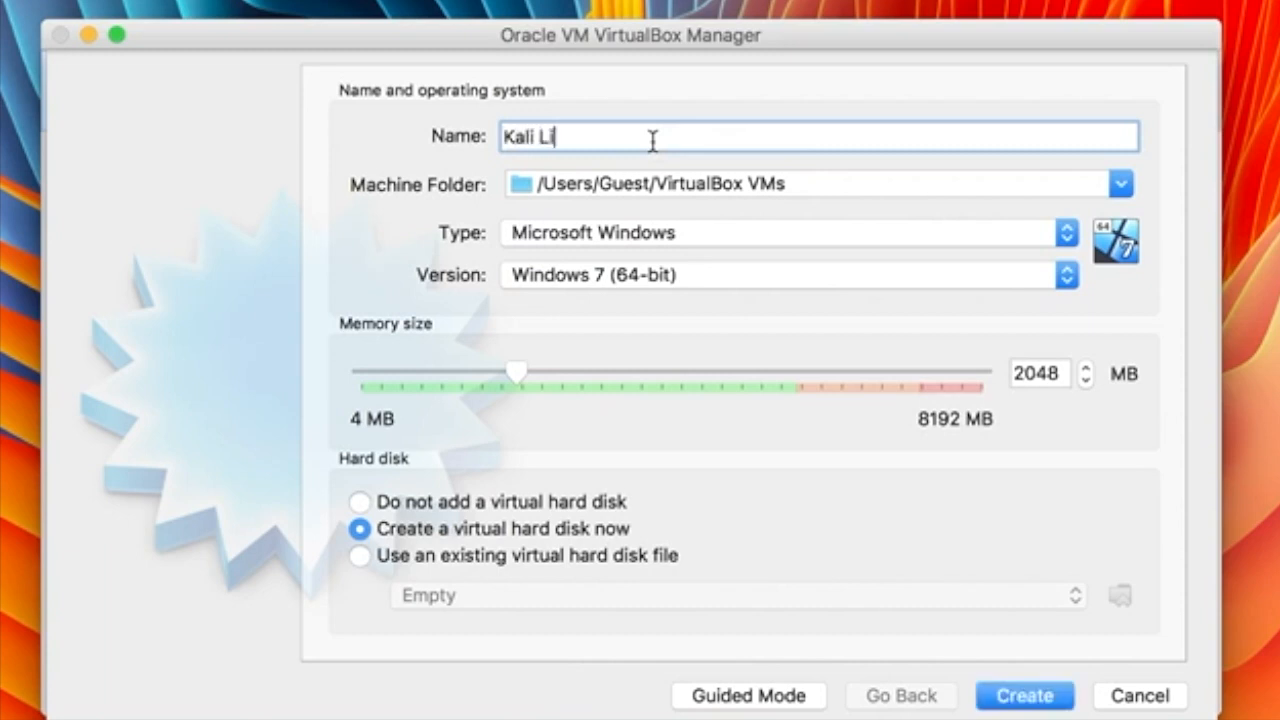
type("nux")
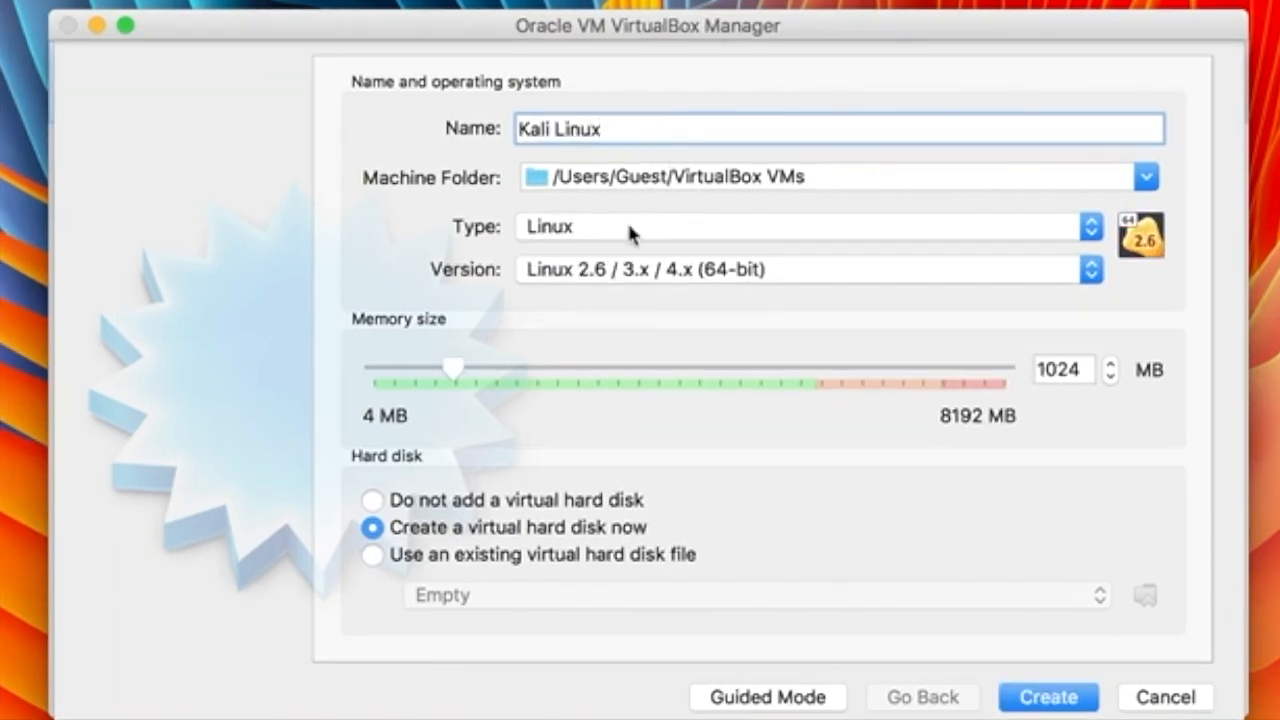
left_click(623, 274)
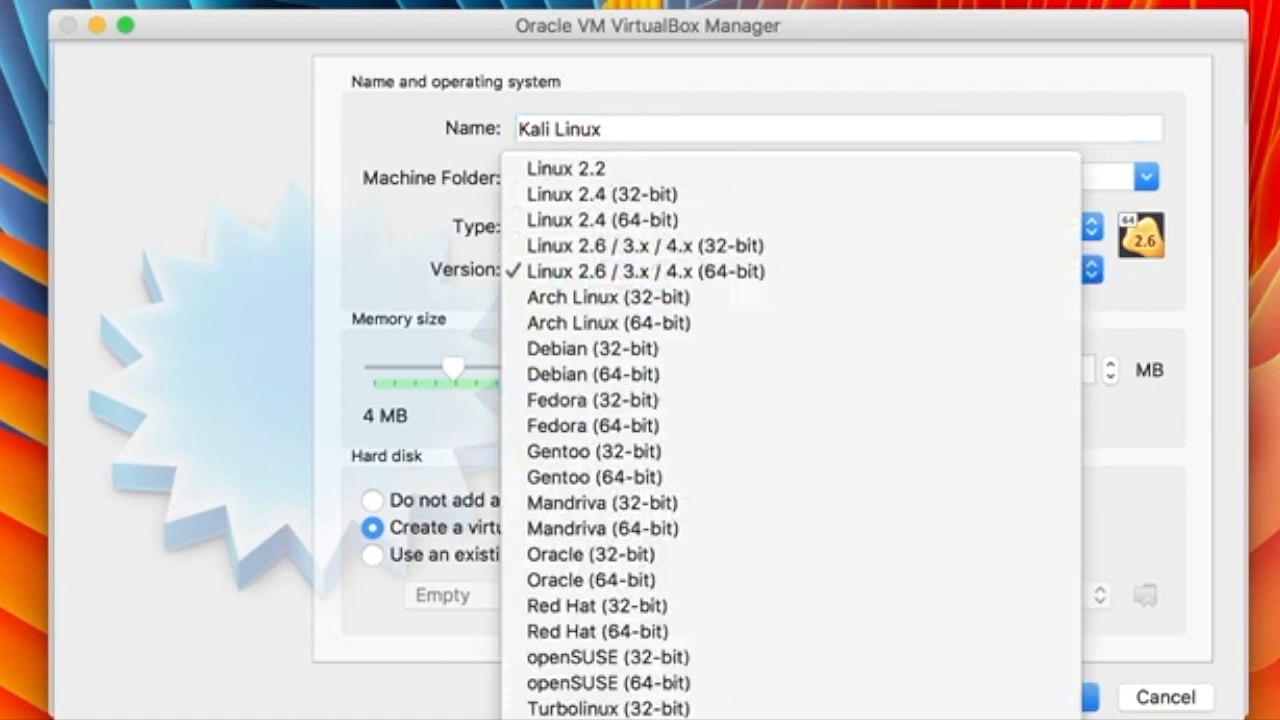
left_click(618, 719)
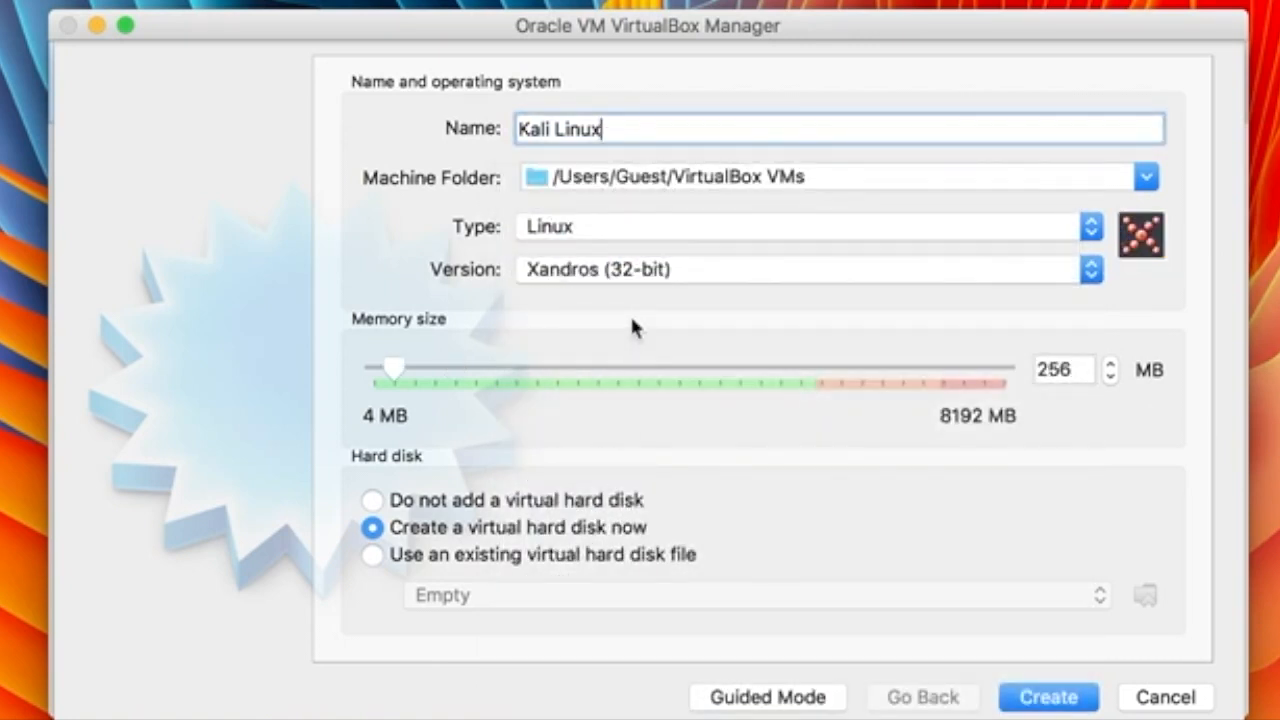
left_click(638, 276)
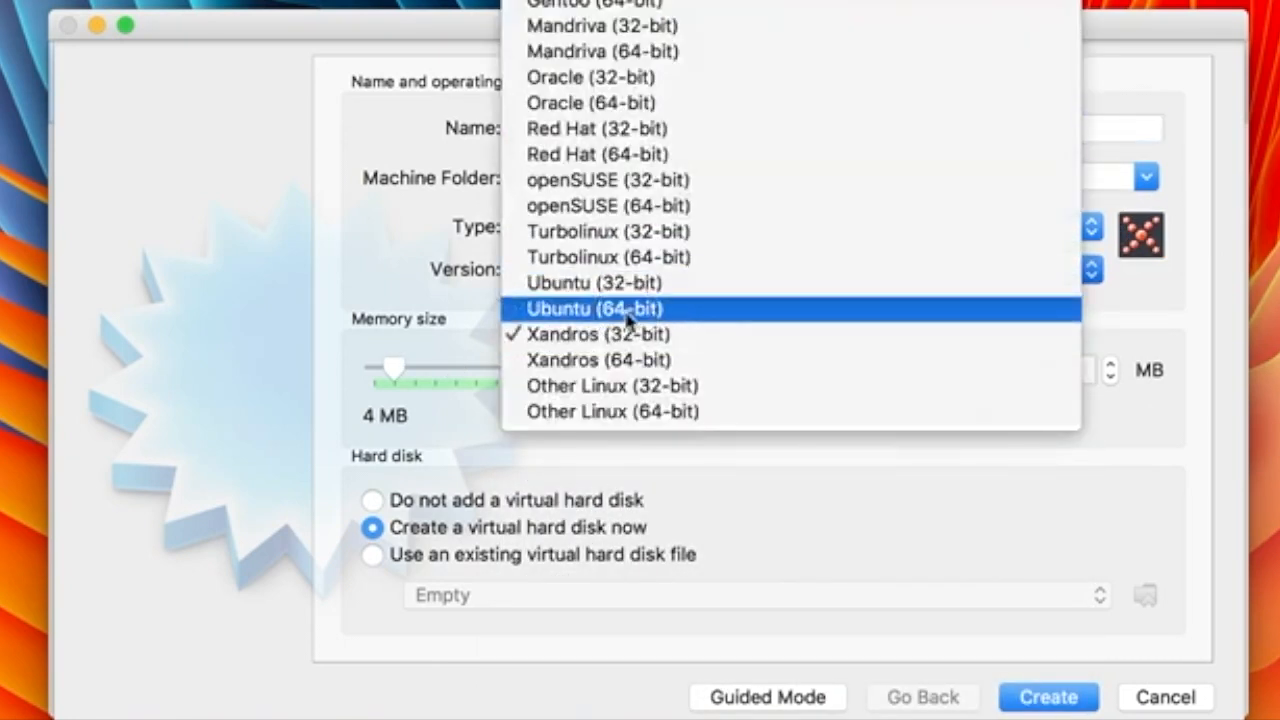
left_click(630, 308)
Set the new machine's memory size to 4096 MB and proceed with creating a virtual hard disk.
left_click_drag(457, 377, 505, 372)
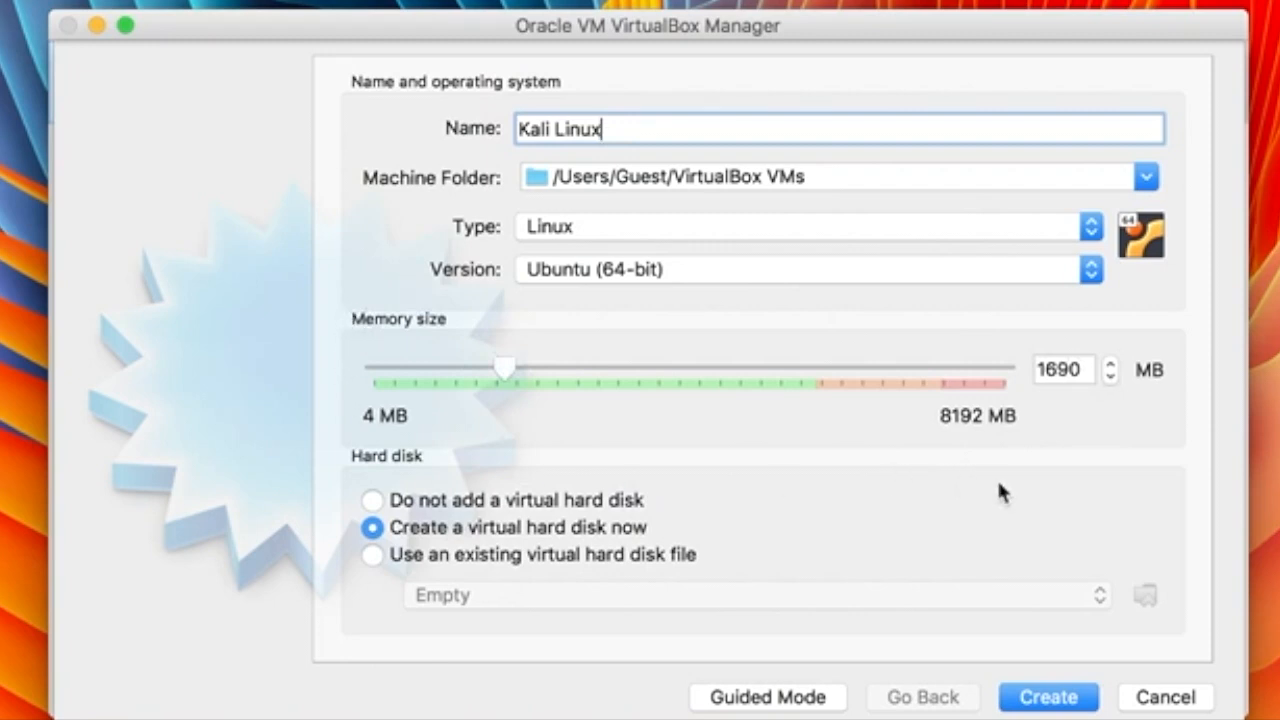
left_click_drag(512, 374, 694, 374)
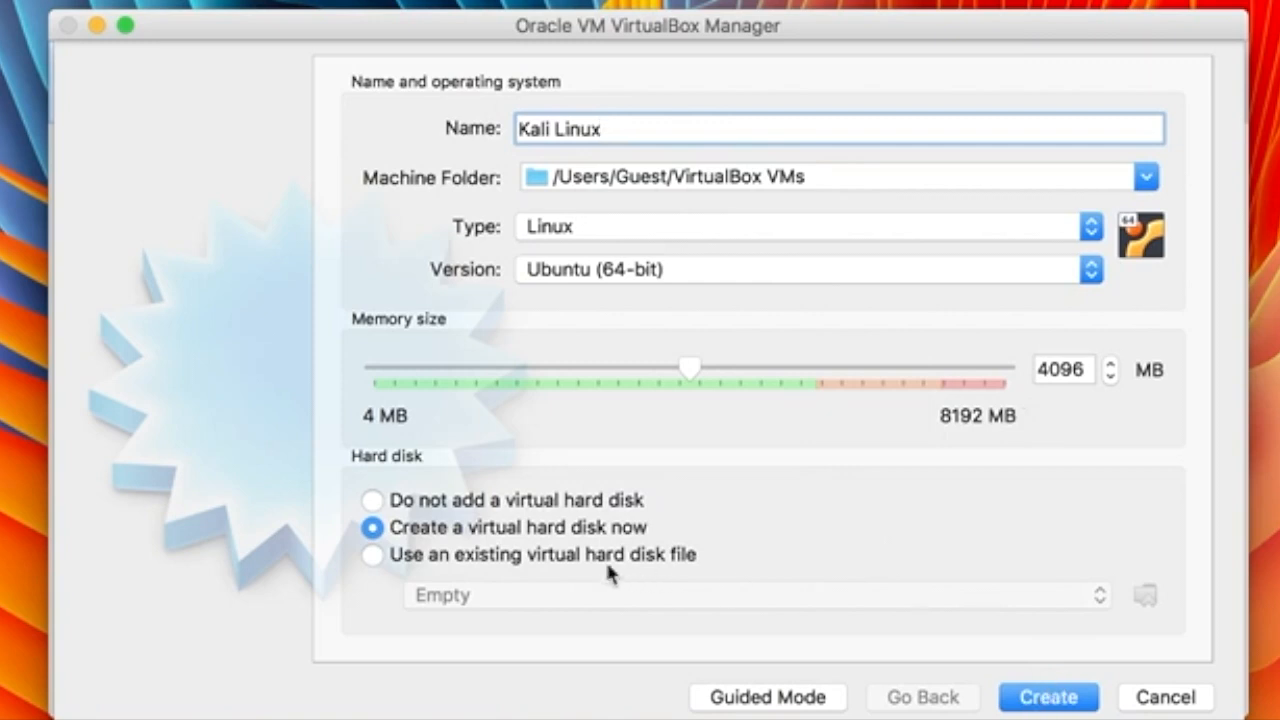
left_click(1045, 697)
Create the dynamically allocated VDI hard disk with a file size of 20.00 GB.
left_click(1000, 229)
key("BackSpace")
type("20.00 GB")
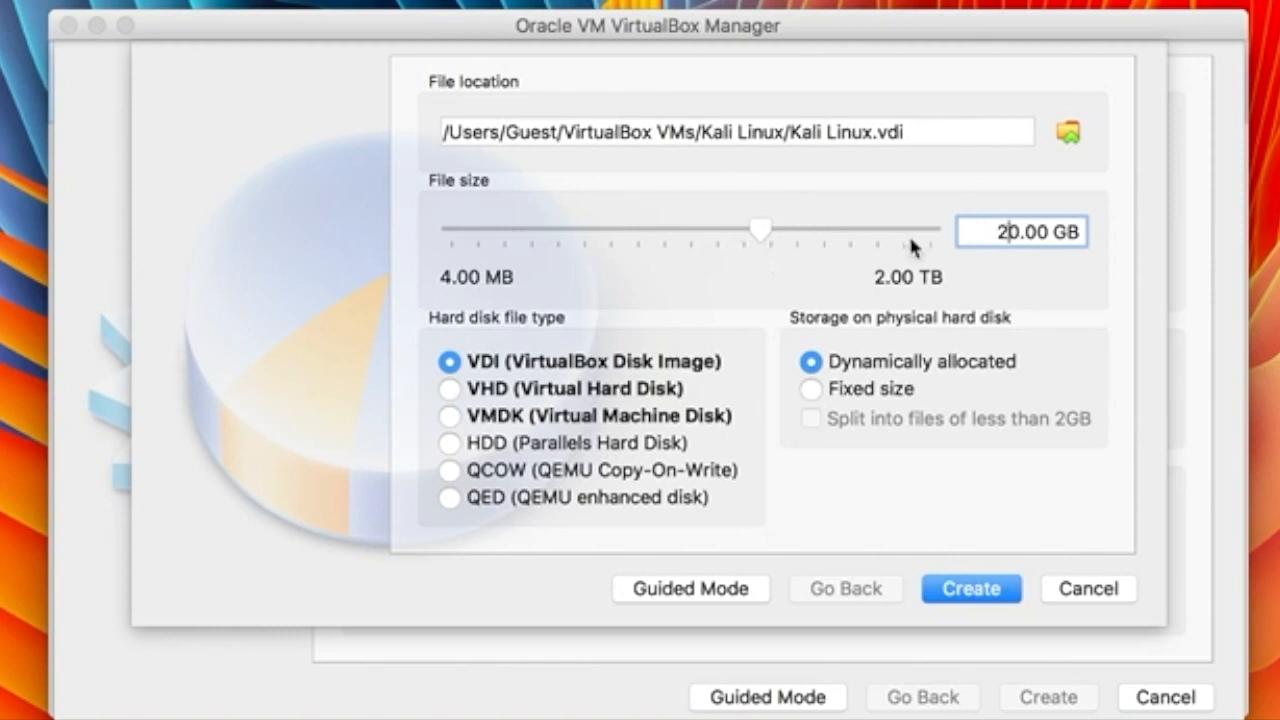
left_click(967, 592)
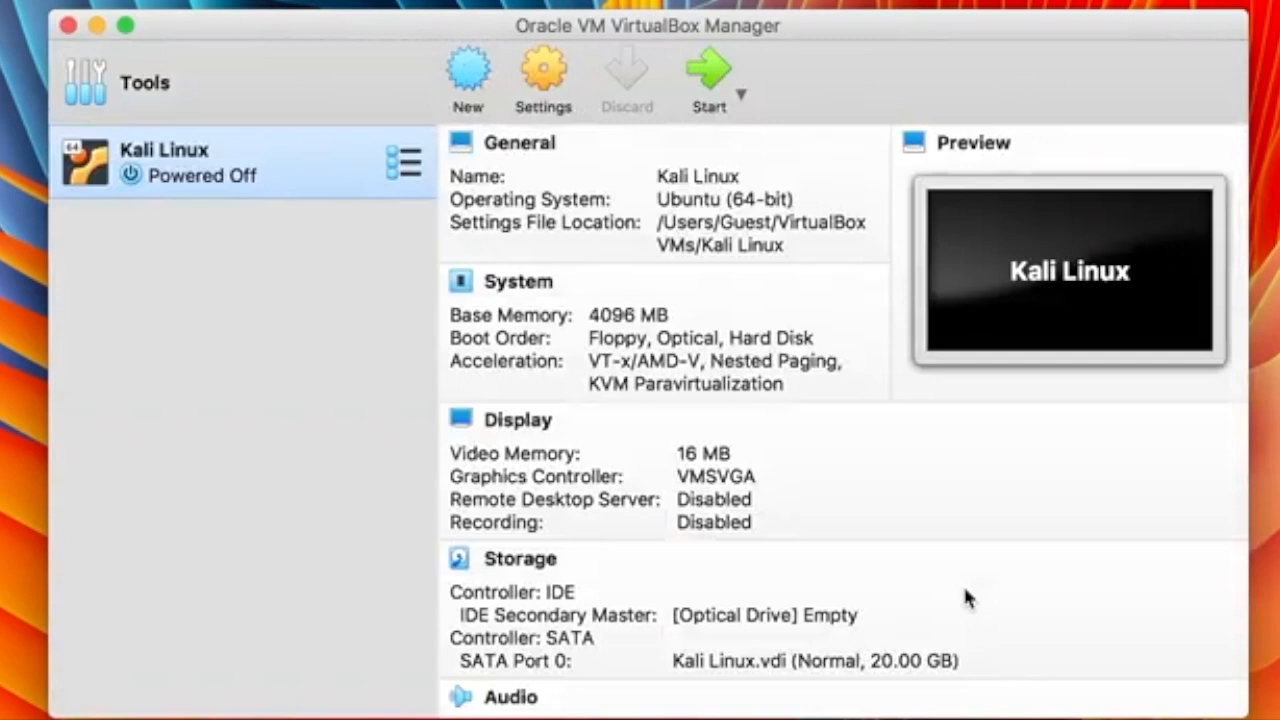
In the Kali Linux machine's storage settings, load kali-linux-2019.2-amd64.iso from Downloads into the empty IDE optical drive.
left_click(540, 78)
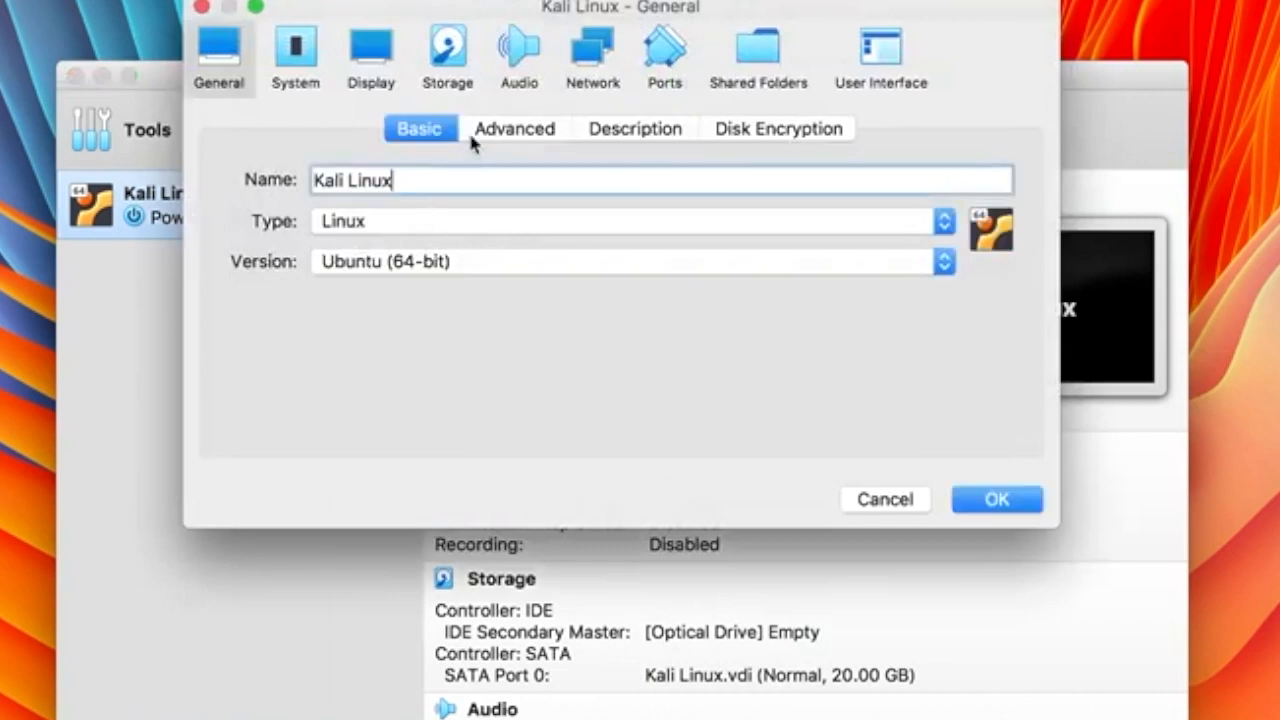
left_click(441, 60)
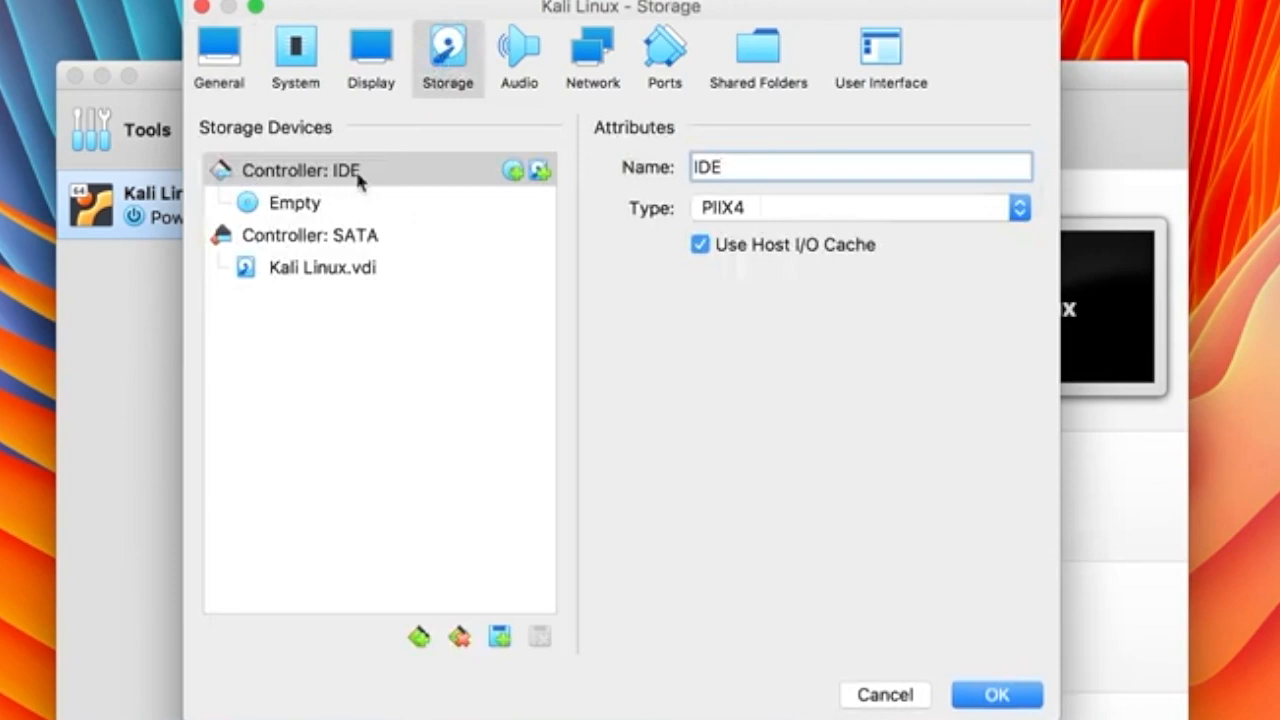
left_click(315, 202)
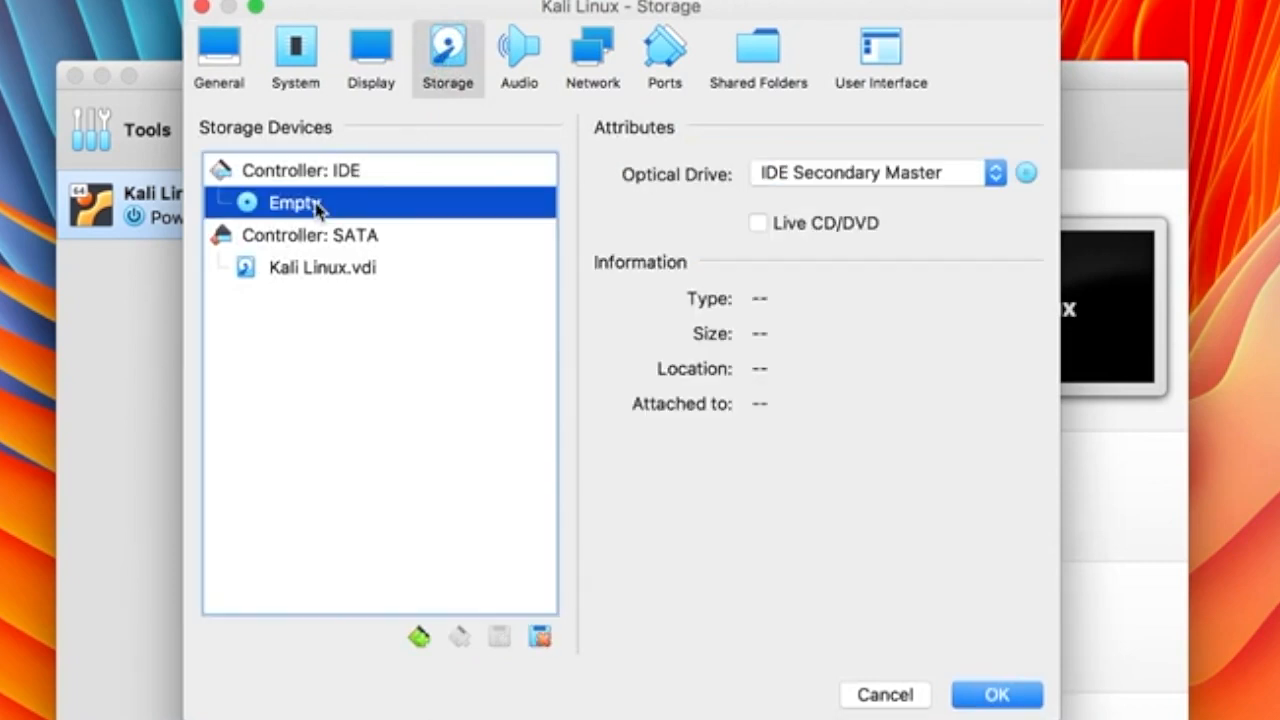
left_click(1026, 175)
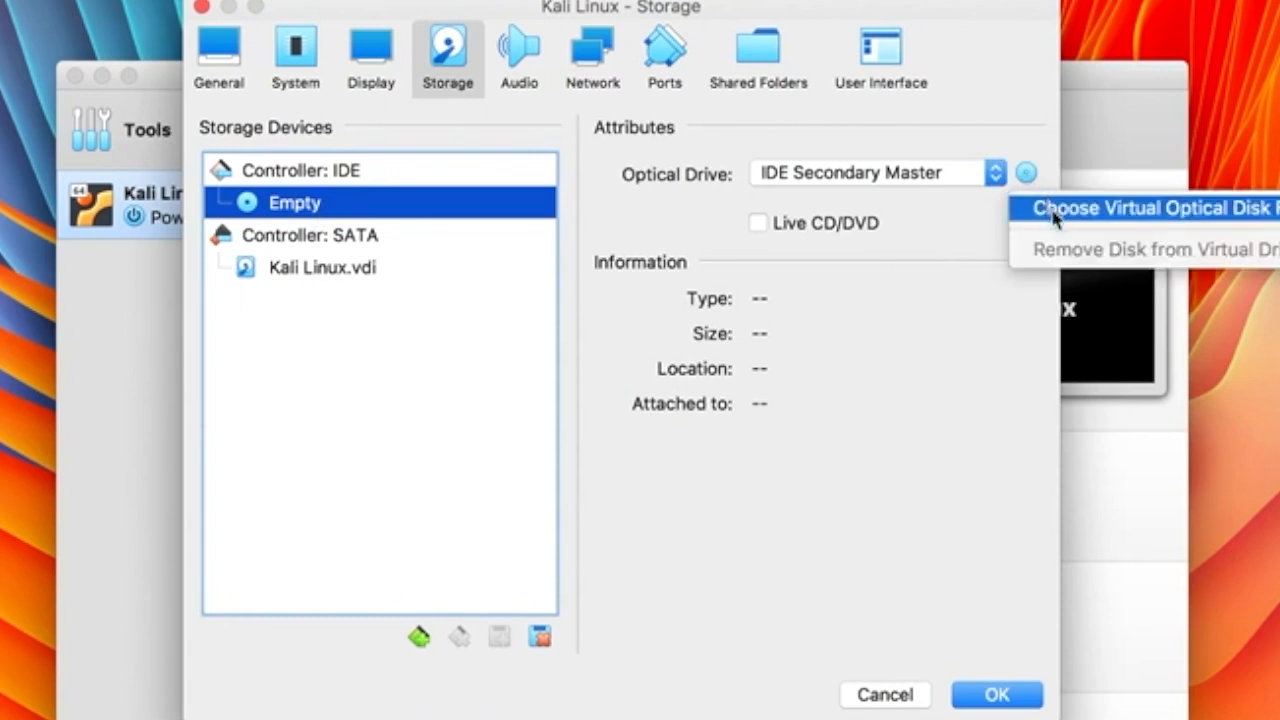
left_click(1053, 212)
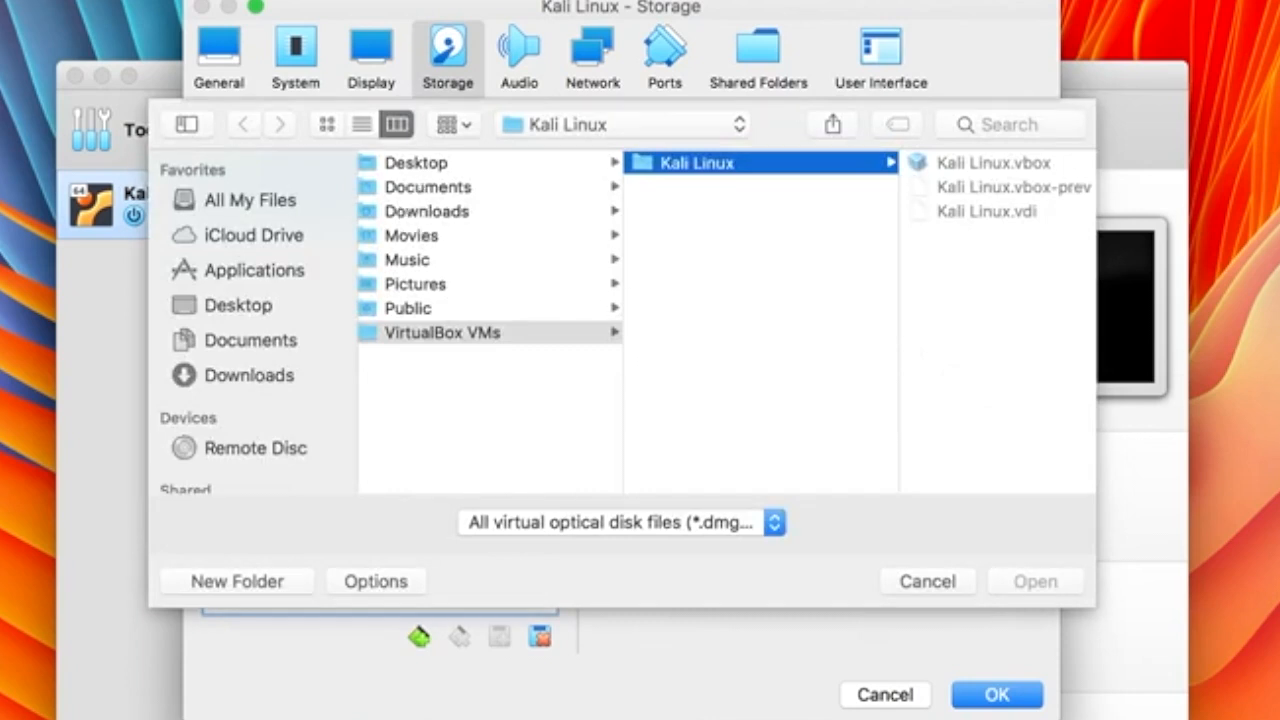
left_click(749, 280)
left_click(508, 212)
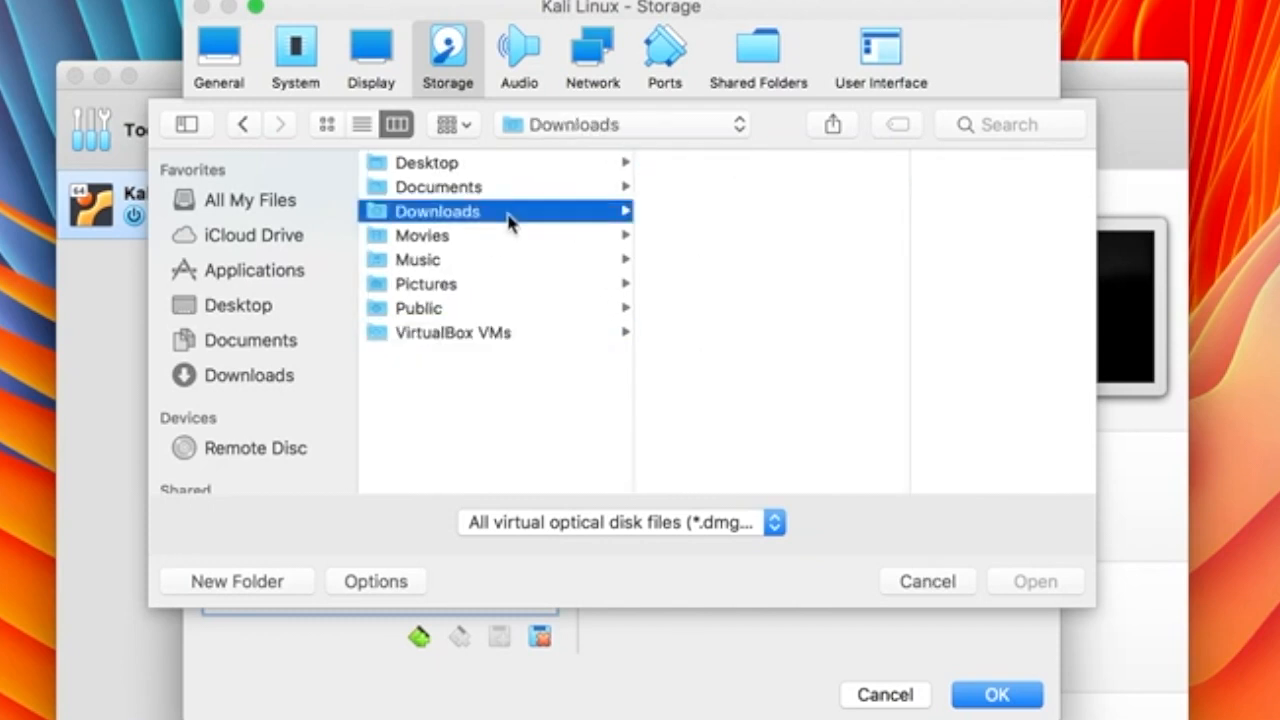
left_click(721, 164)
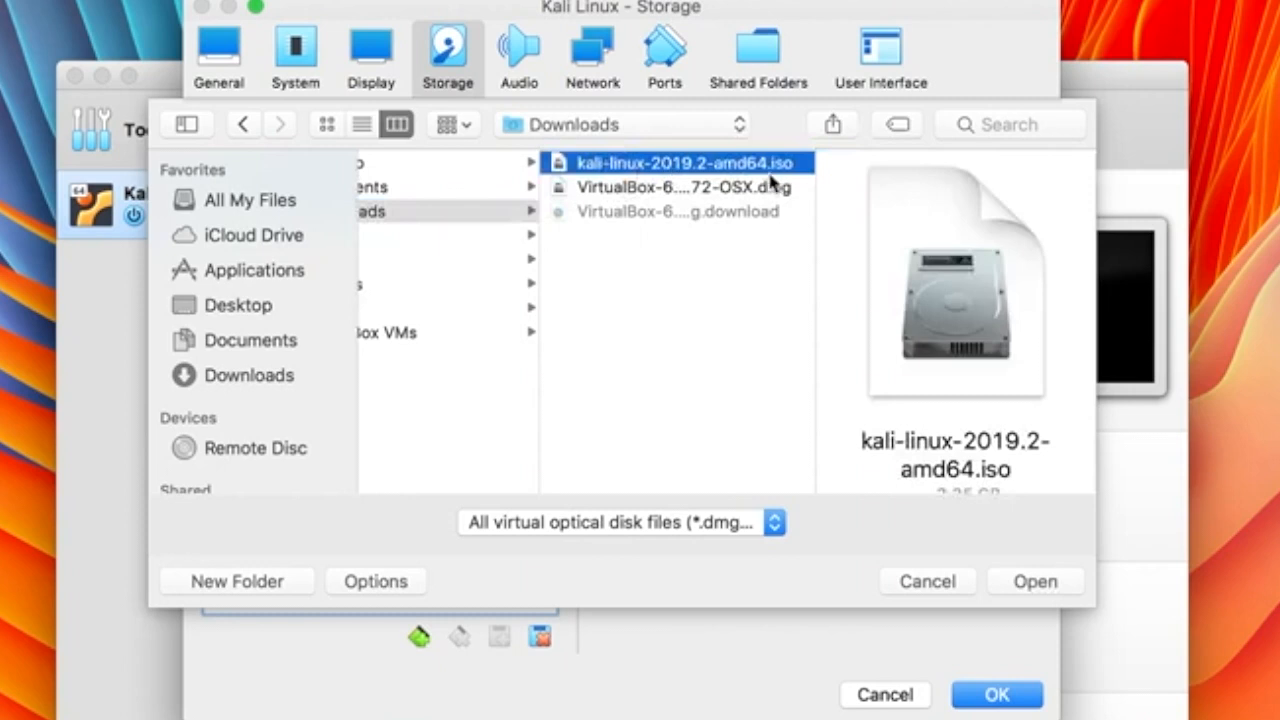
left_click(1015, 582)
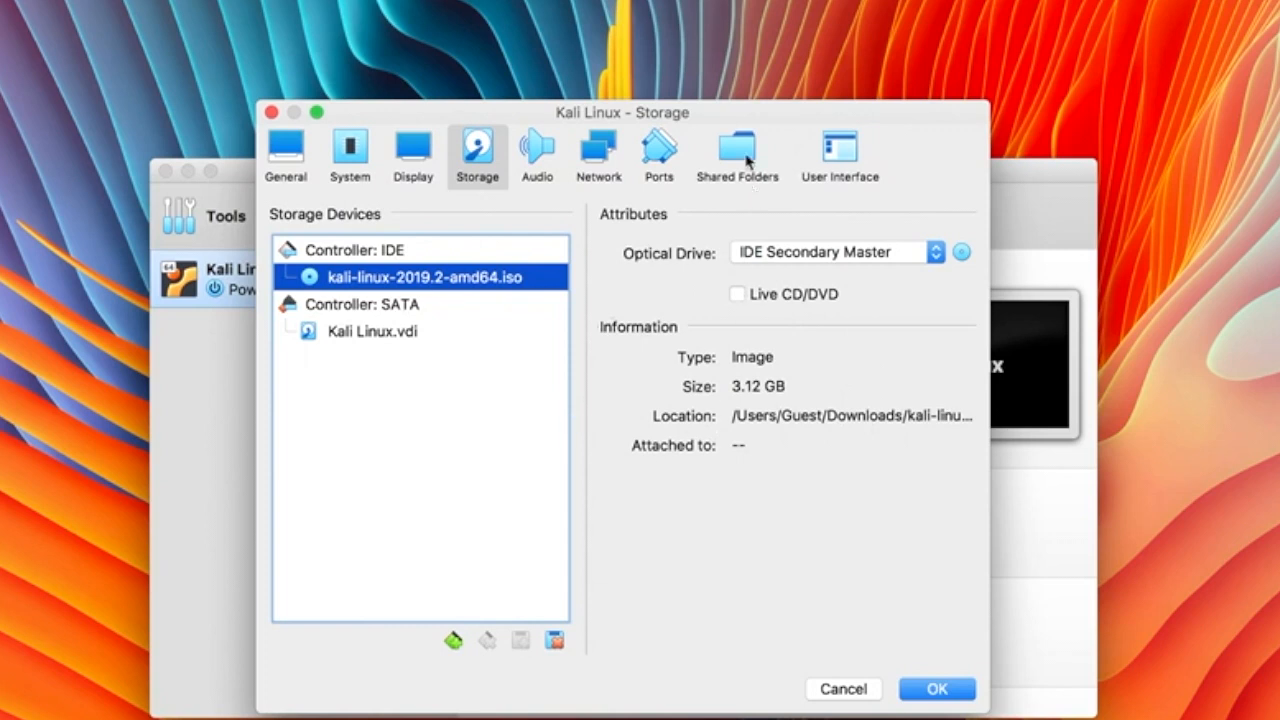
Set the Kali Linux machine's processor count to 2 and save its settings.
left_click_drag(729, 11, 770, 15)
left_click_drag(747, 114, 714, 34)
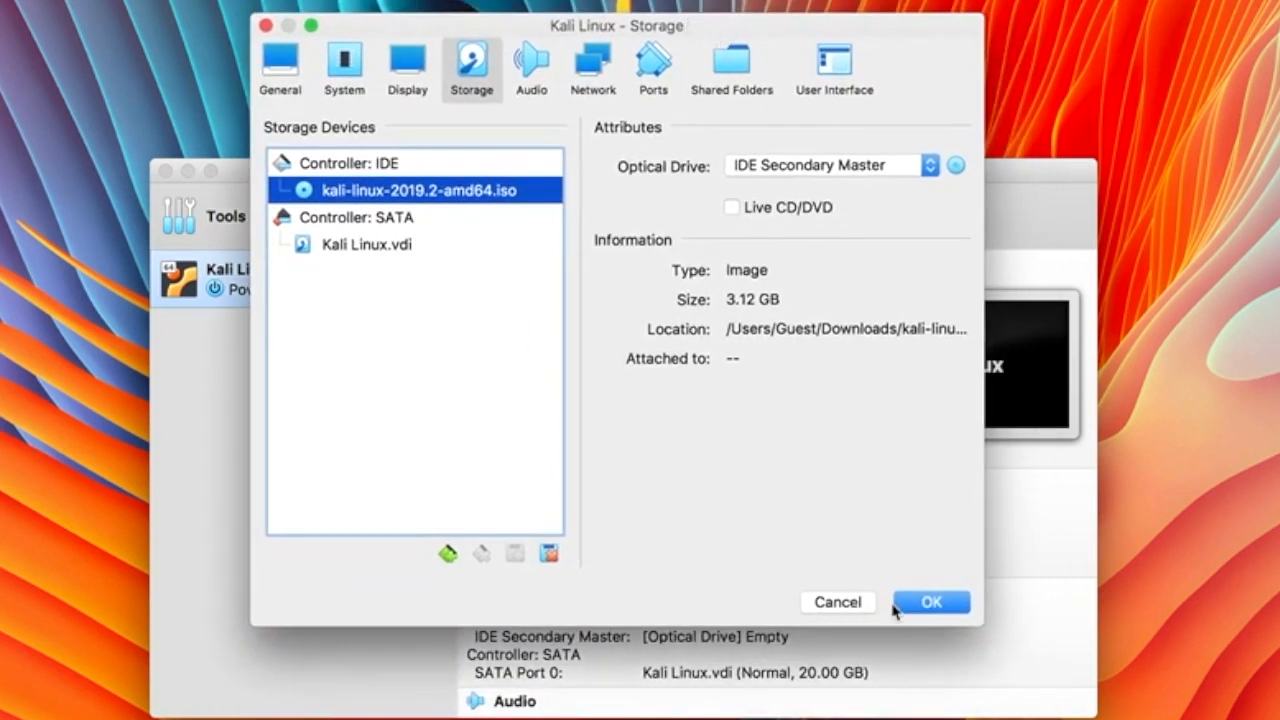
left_click(394, 76)
left_click(343, 66)
left_click(592, 134)
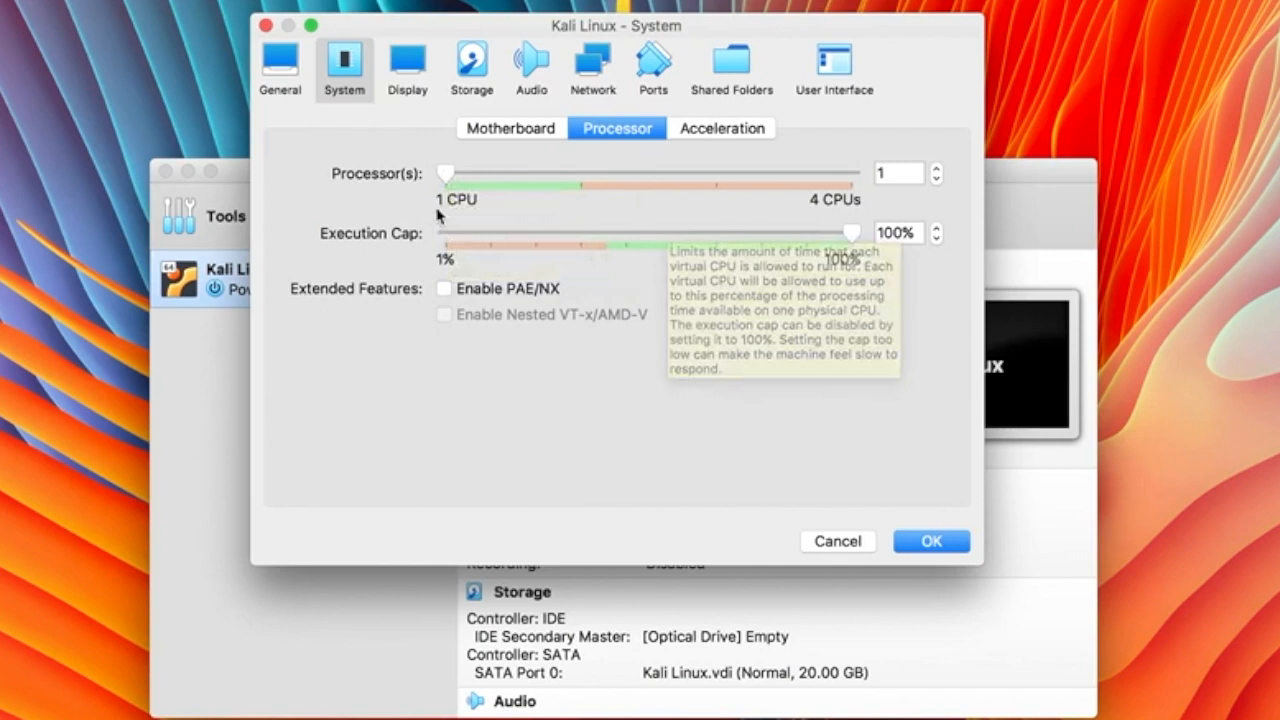
left_click_drag(448, 178, 545, 180)
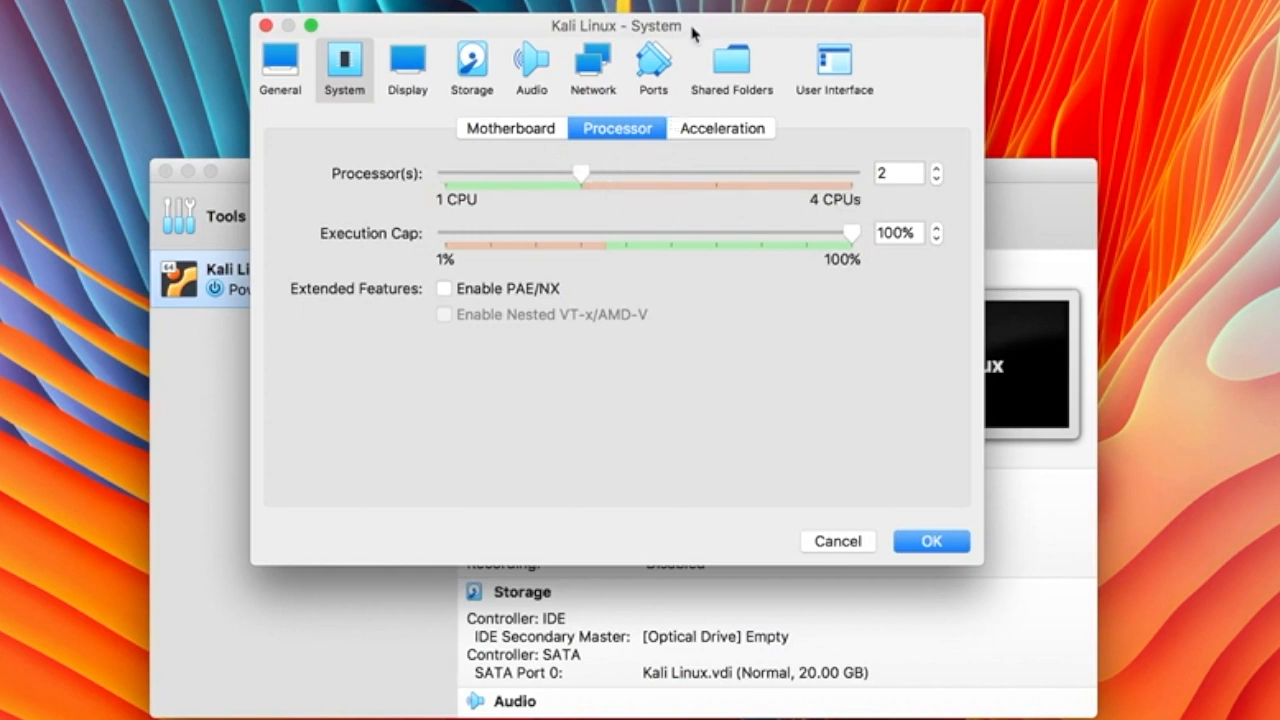
mouse_move(693, 33)
left_mouse_down()
mouse_move(717, 14)
mouse_move(700, 46)
mouse_move(688, 40)
left_mouse_up()
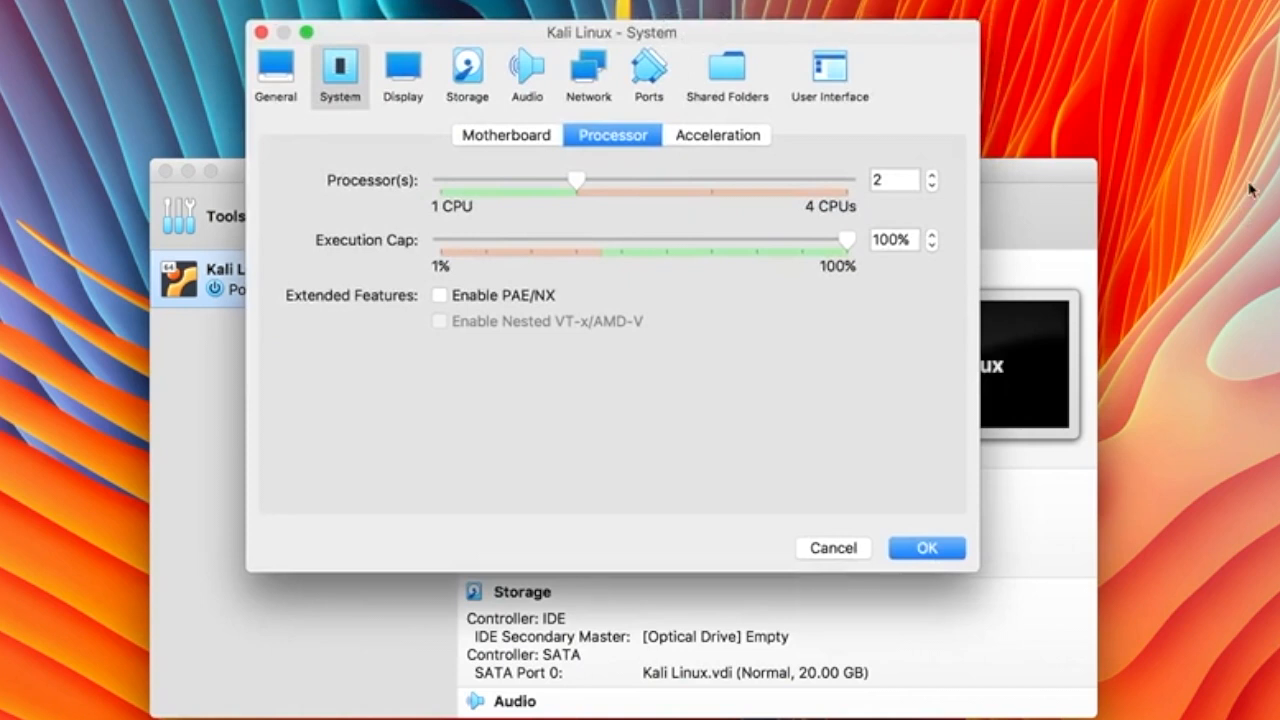
left_click(930, 553)
left_click(930, 552)
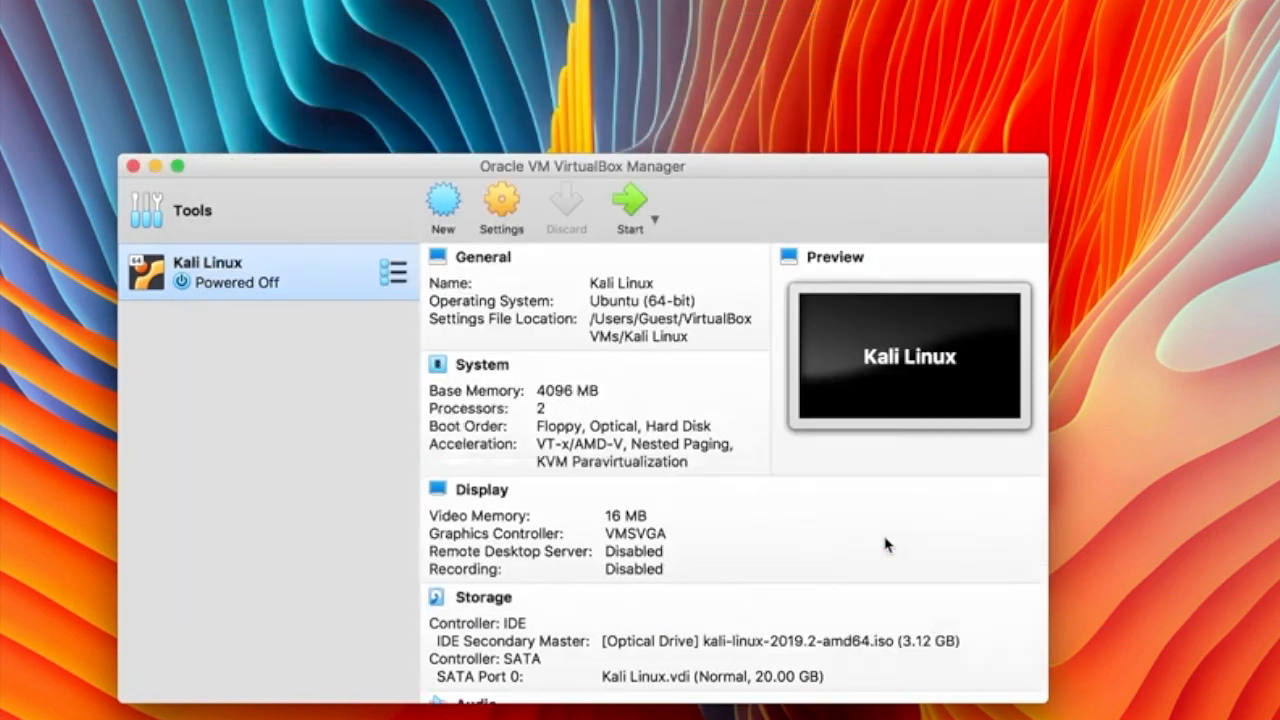
Start the Kali Linux virtual machine and boot it with the Live (amd64) option.
left_click(629, 204)
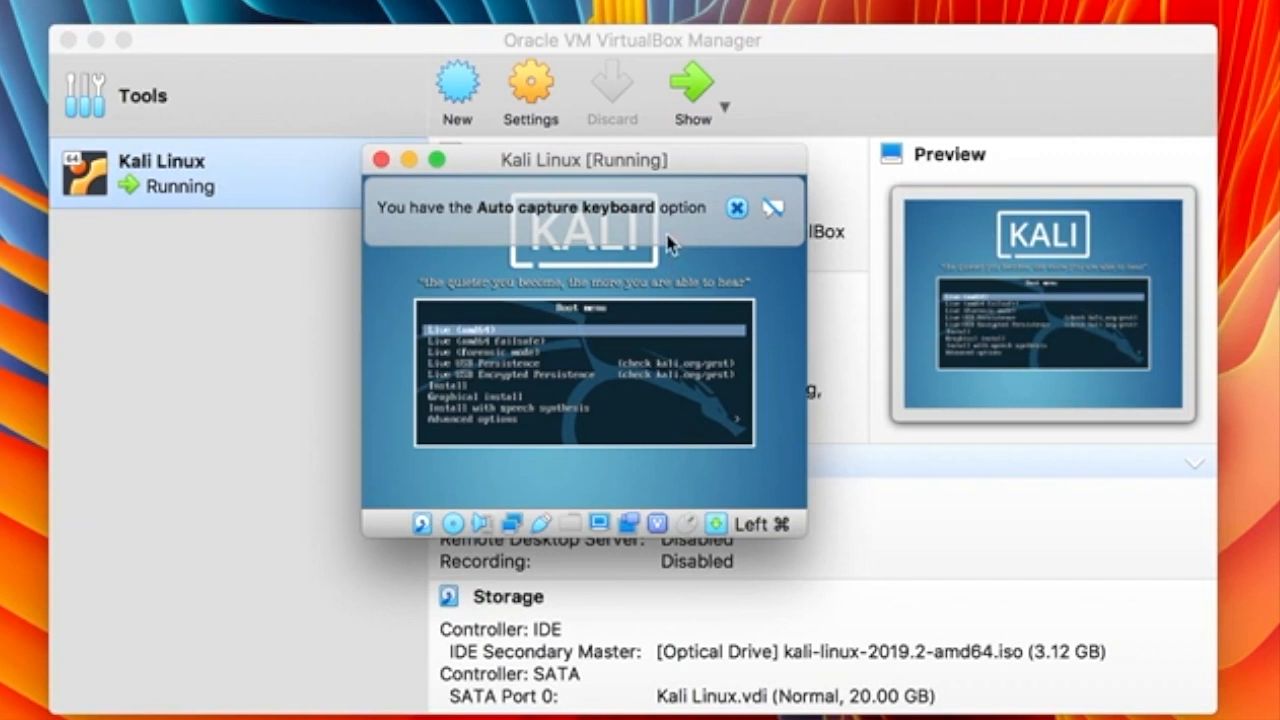
left_click_drag(698, 160, 714, 103)
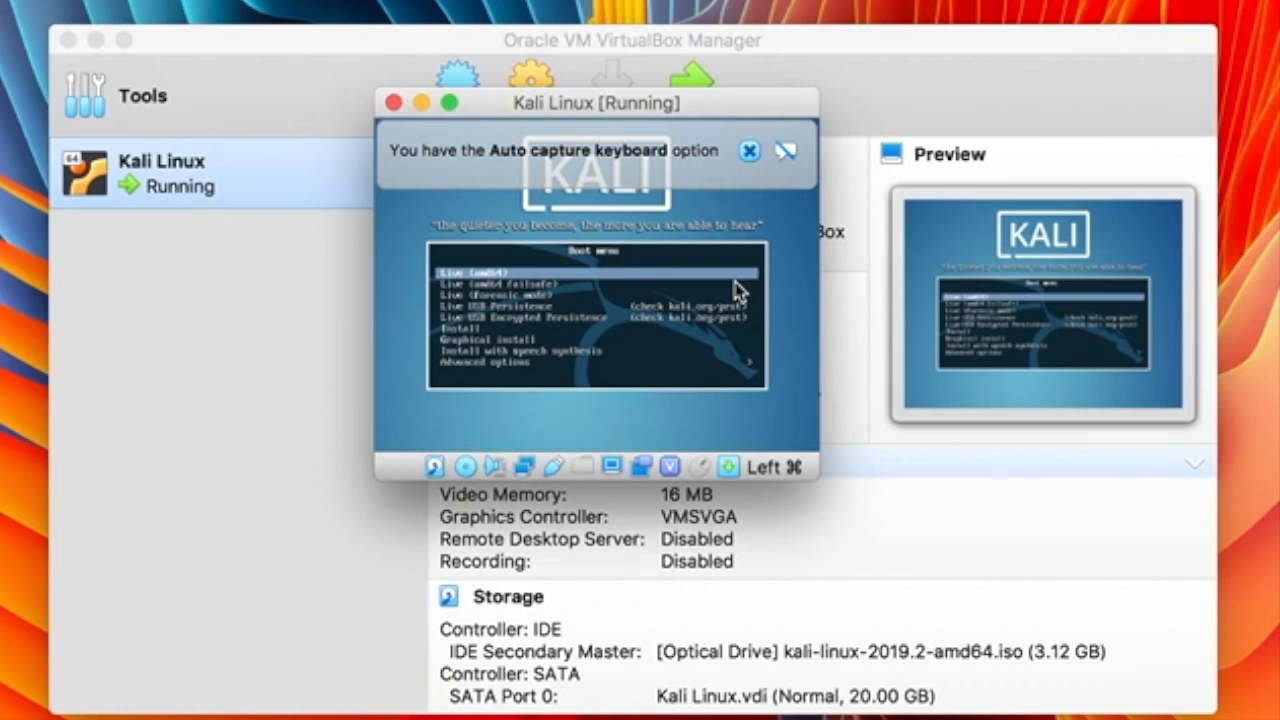
key("Return")
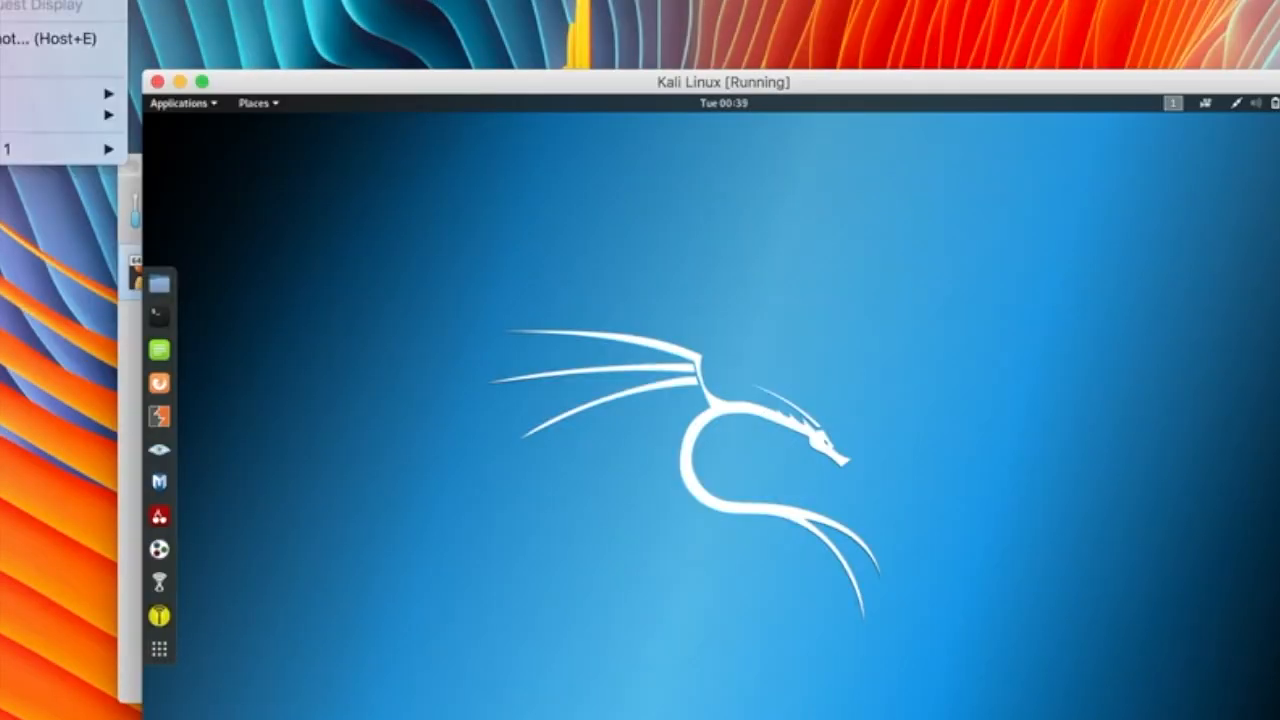
Change the virtual screen size of the running Kali Linux machine.
left_click(40, 2)
left_click(769, 345)
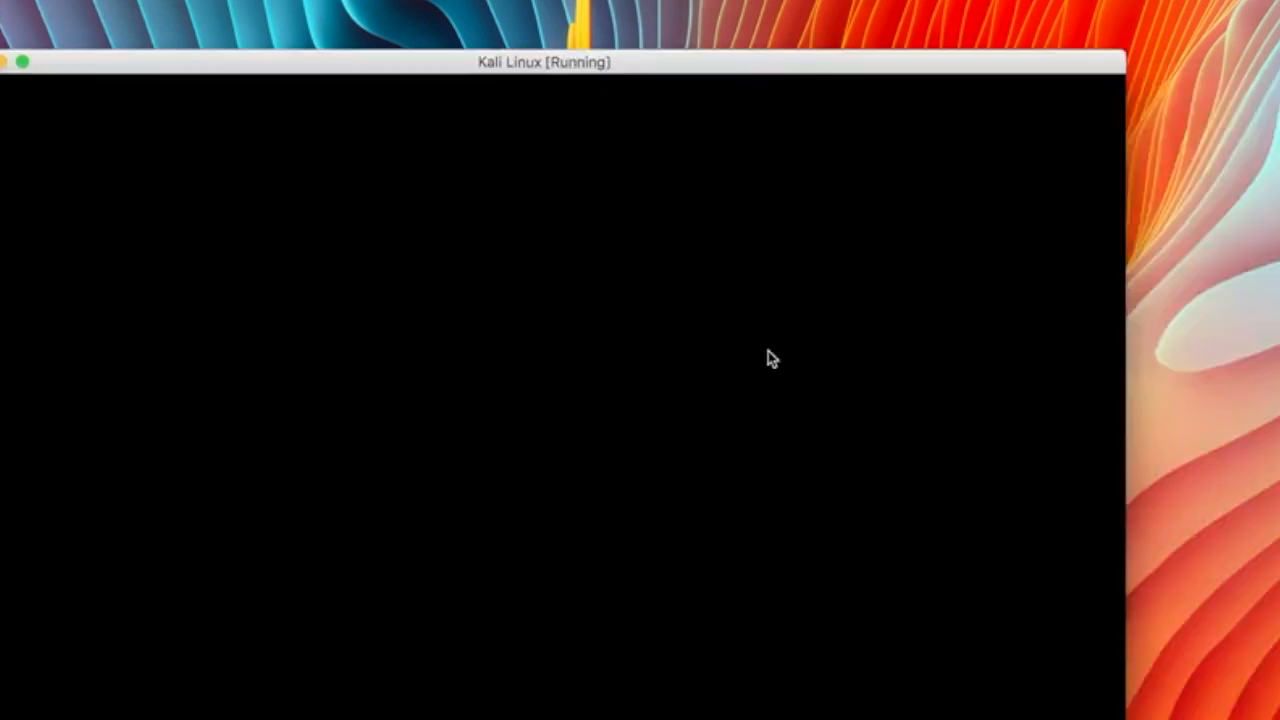